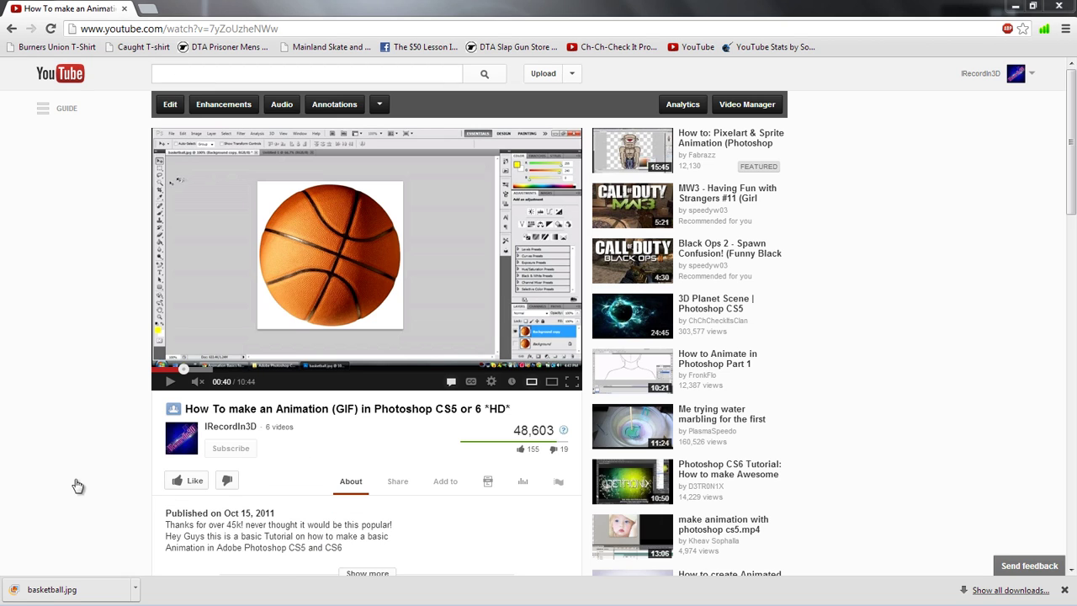
Step: Scroll through the YouTube animation tutorial, then minimize Chrome to show the desktop
scroll(328, 264, down, 3)
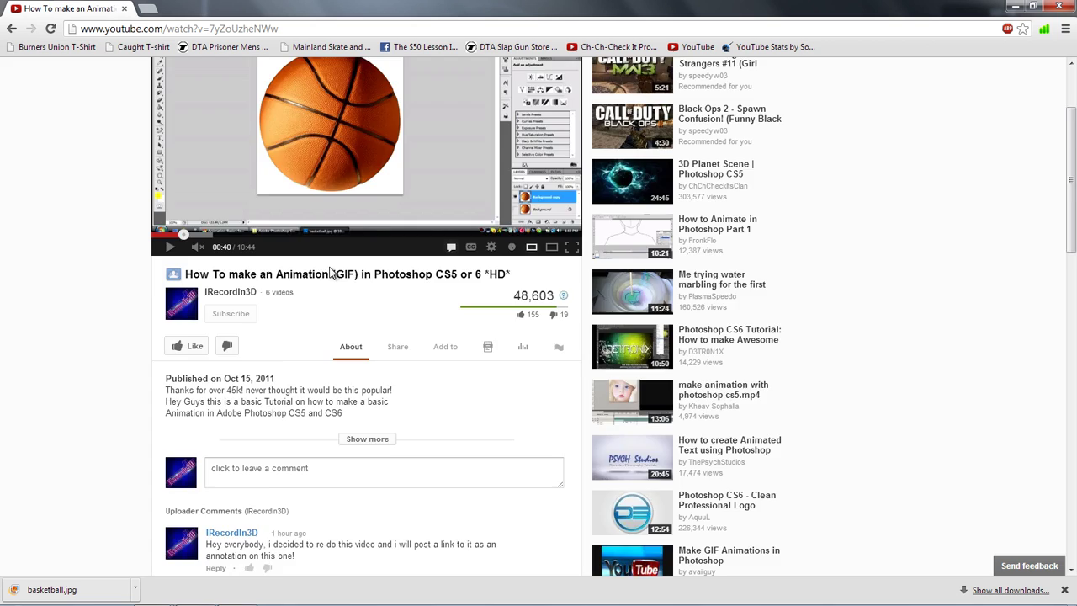
scroll(308, 374, down, 2)
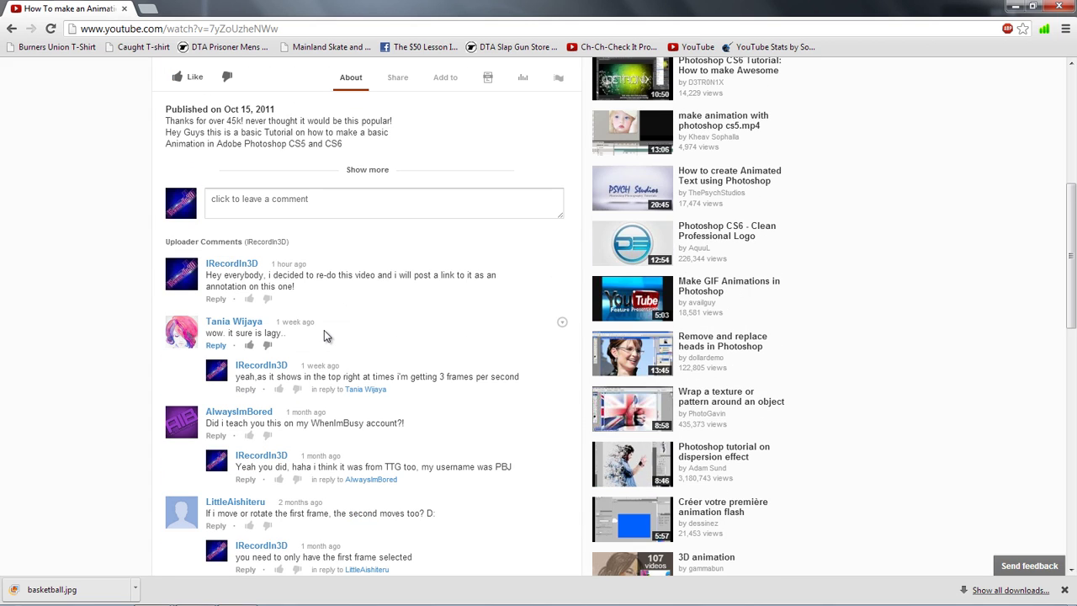
scroll(328, 333, up, 1)
scroll(353, 320, up, 1)
scroll(392, 236, up, 3)
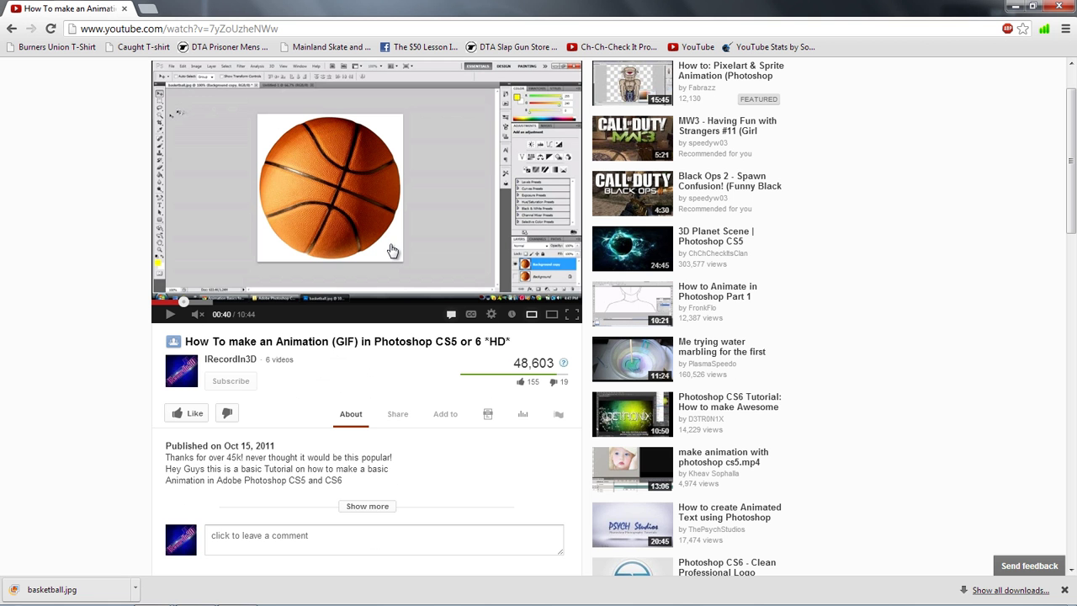
scroll(383, 259, up, 1)
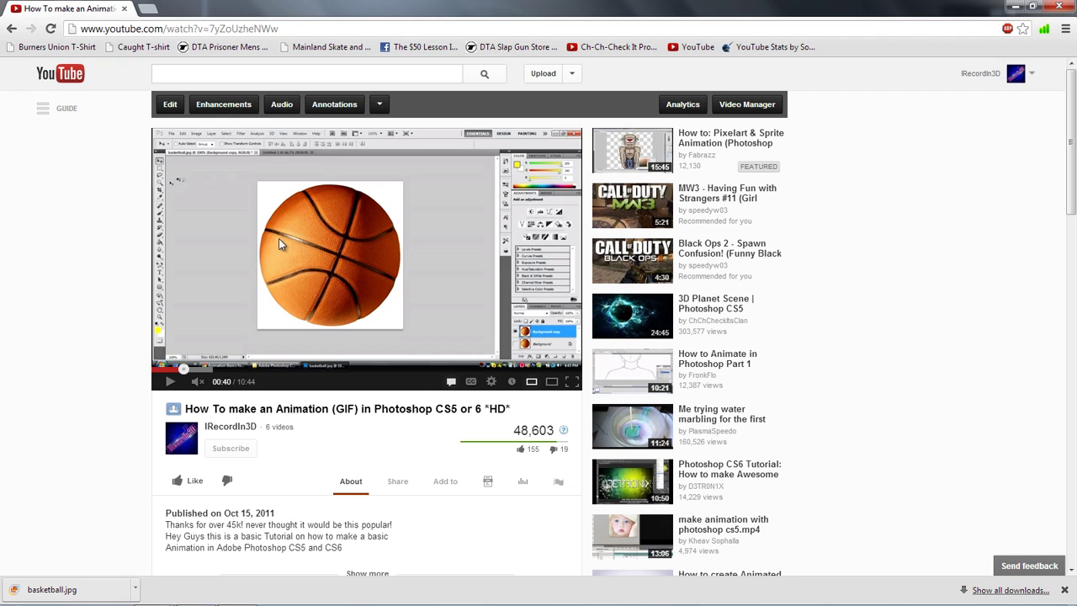
click(1015, 10)
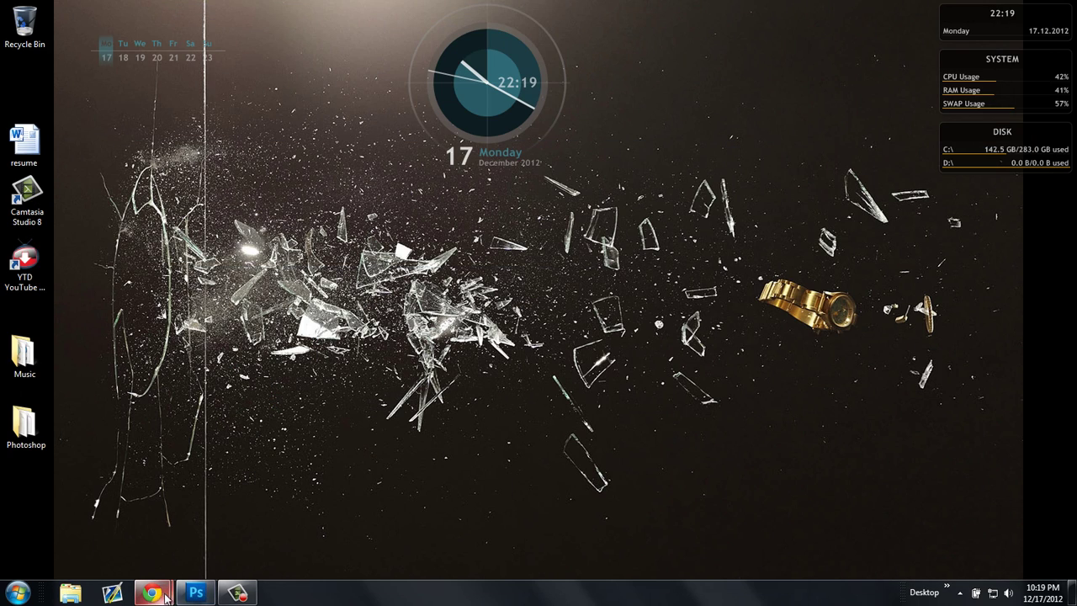
Step: Restore Photoshop with basketball.jpg and hide the Animation panel
click(195, 593)
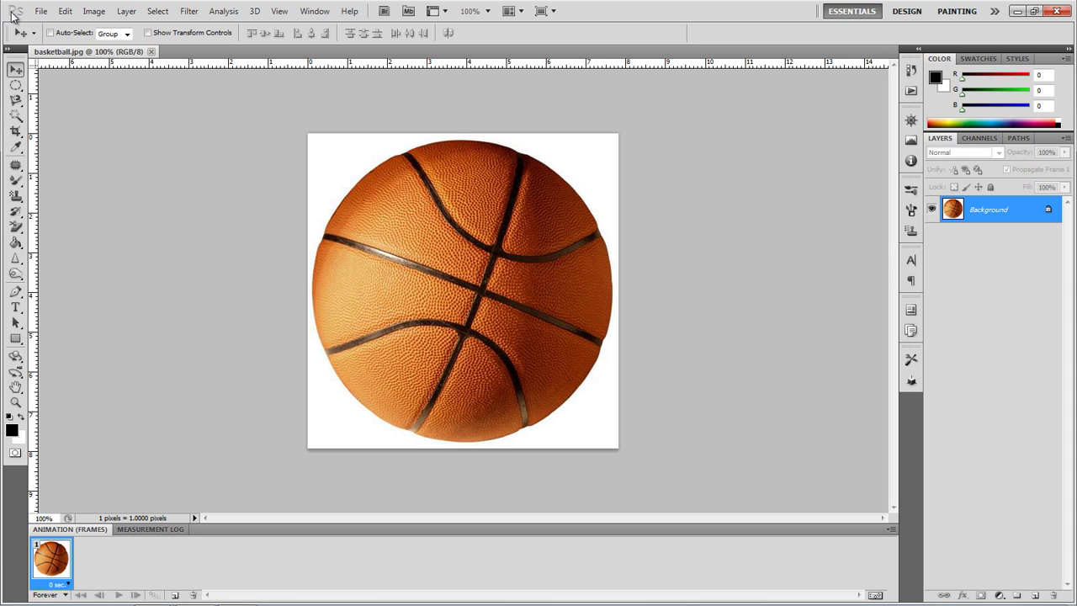
click(315, 11)
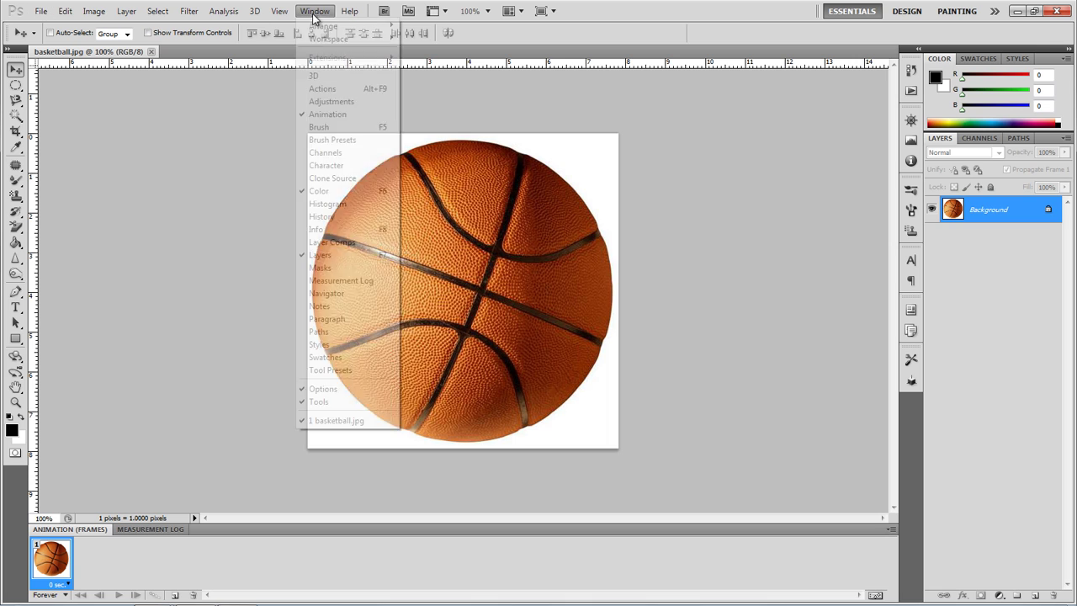
click(315, 114)
click(41, 11)
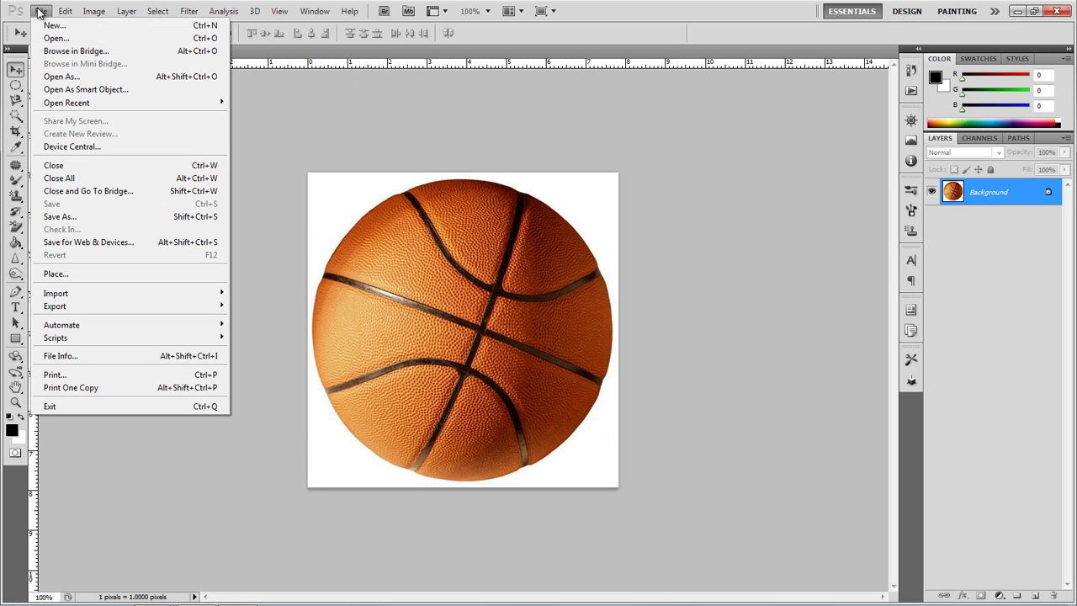
click(44, 12)
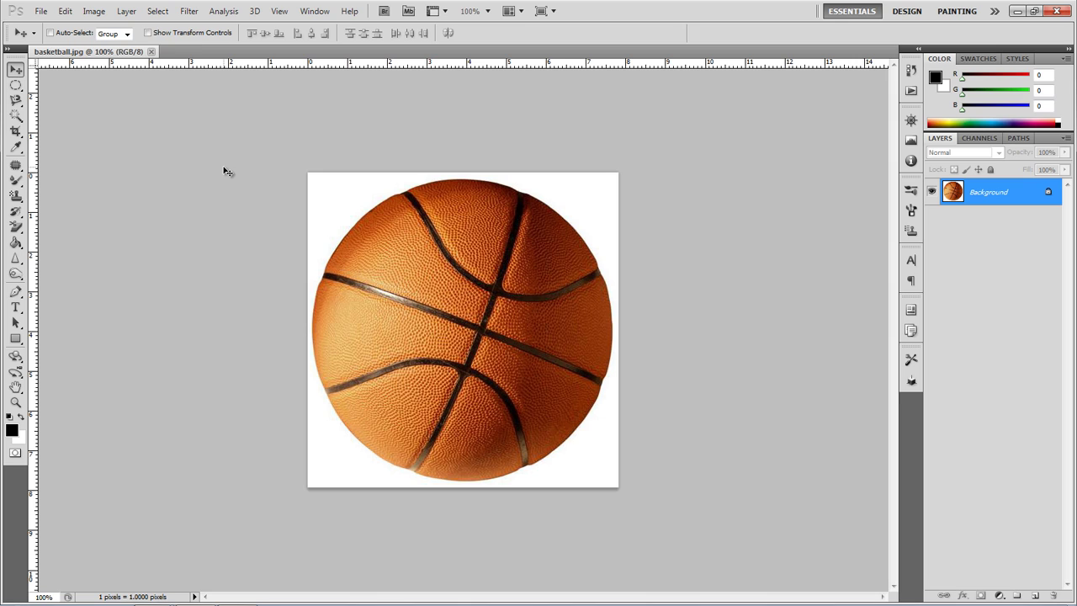
Step: Convert basketball.jpg's locked Background into an editable Layer 0
click(1033, 202)
double_click(1033, 202)
click(745, 224)
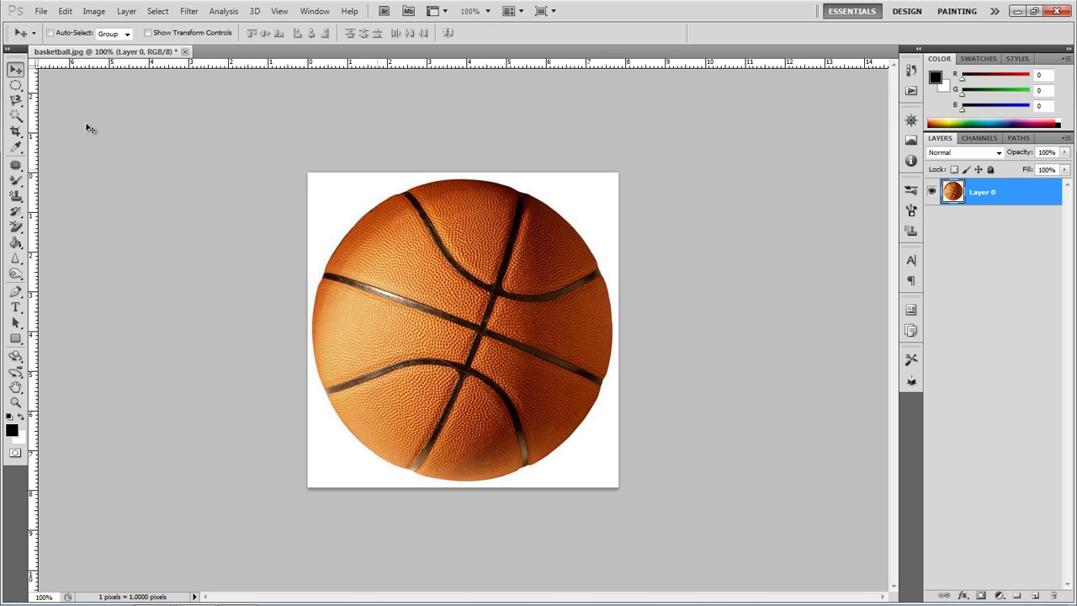
Step: Delete the white area around the basketball with the Magic Wand, deselect, and nudge the ball slightly
click(15, 117)
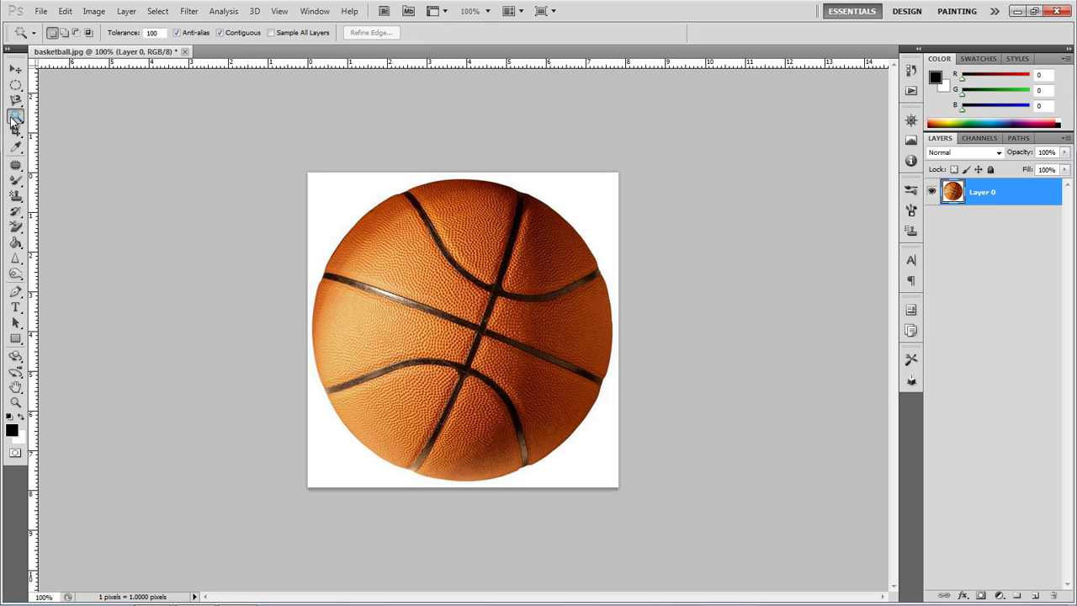
click(337, 192)
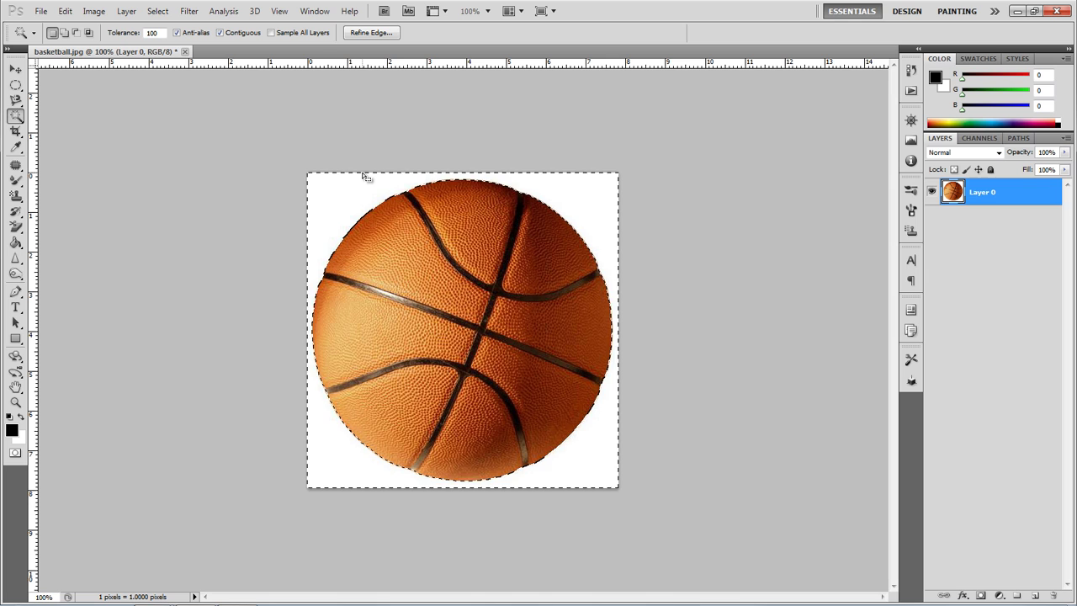
key(Delete)
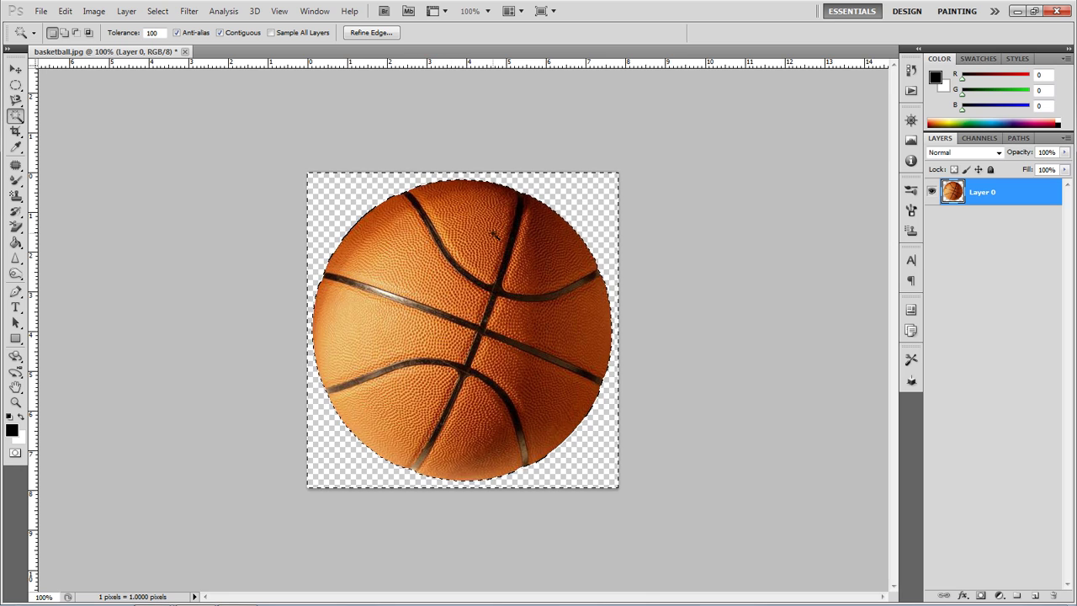
key(ctrl+d)
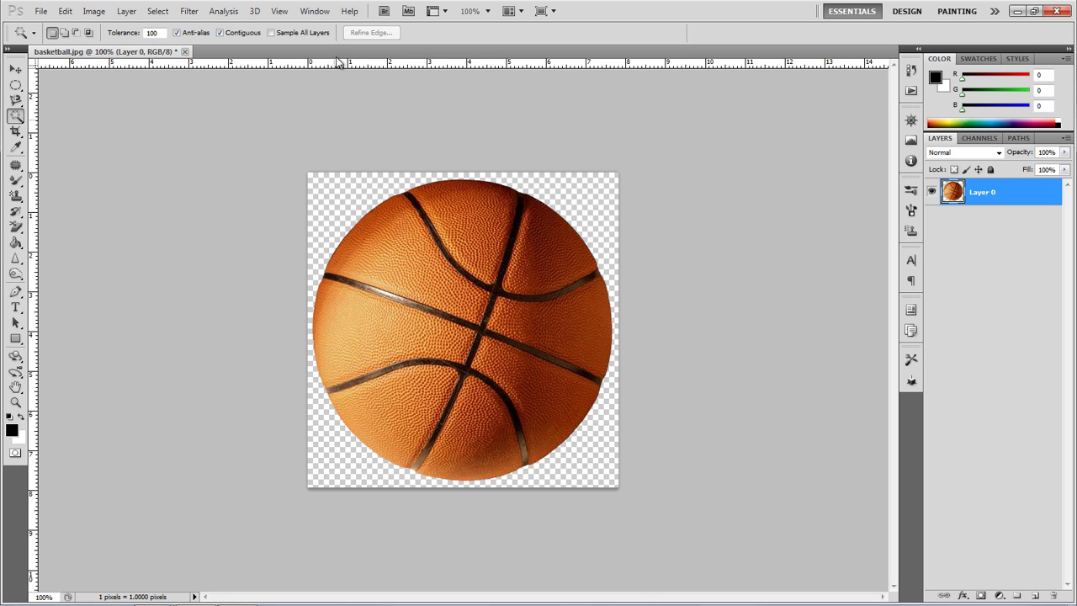
click(16, 69)
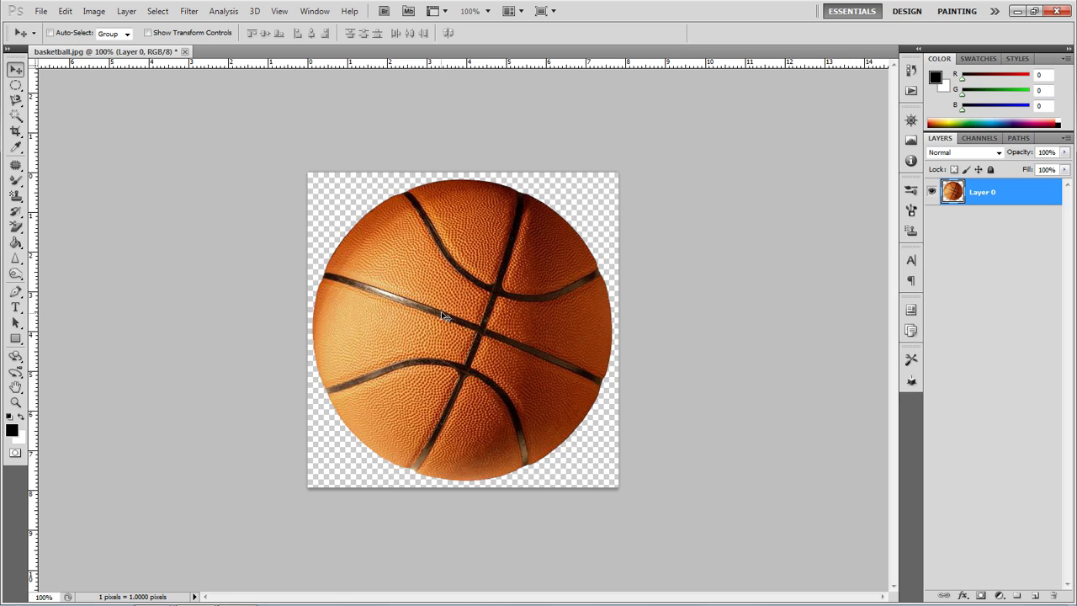
mouse_move(444, 318)
mouse_down()
mouse_move(425, 311)
mouse_move(454, 311)
mouse_move(438, 313)
mouse_up()
Step: Create a new 600 × 400 pixel document, Untitled-1, and zoom in on it
click(41, 11)
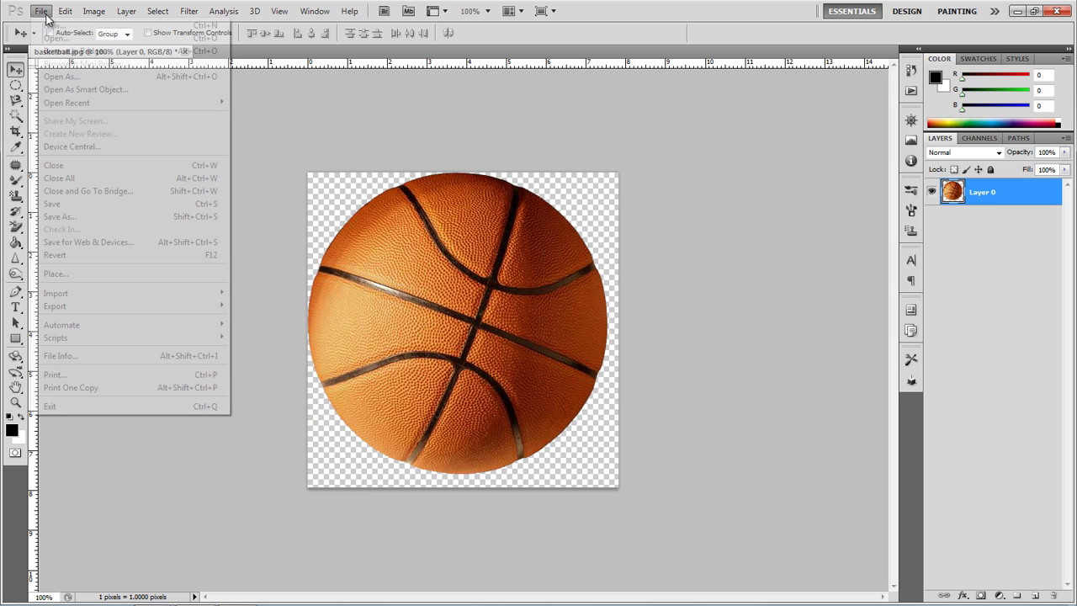
click(59, 25)
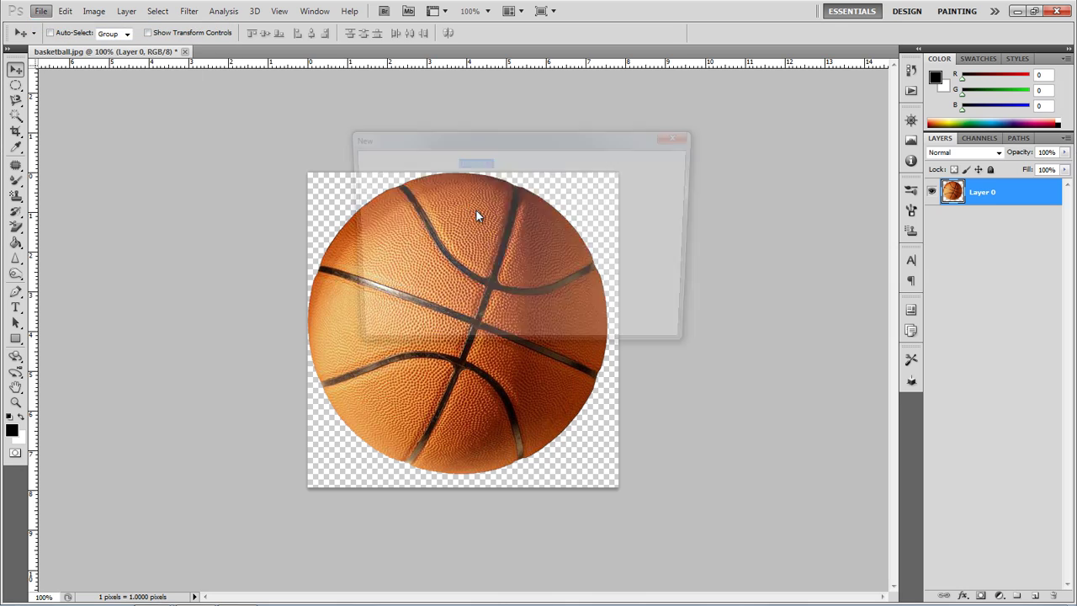
drag(501, 219, 447, 215)
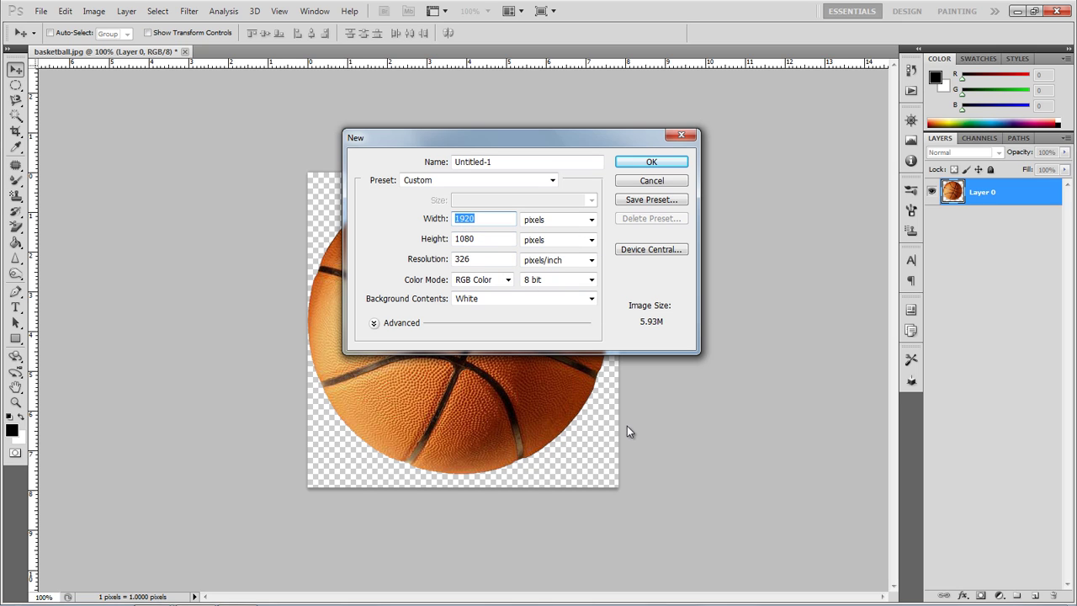
text(600)
drag(483, 241, 432, 240)
text(400)
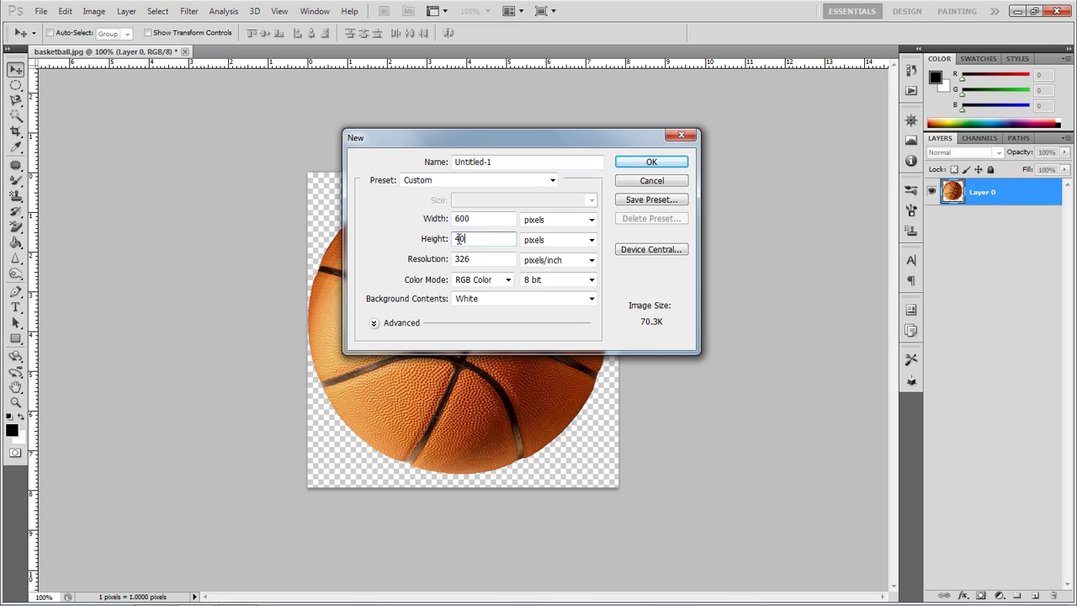
click(634, 163)
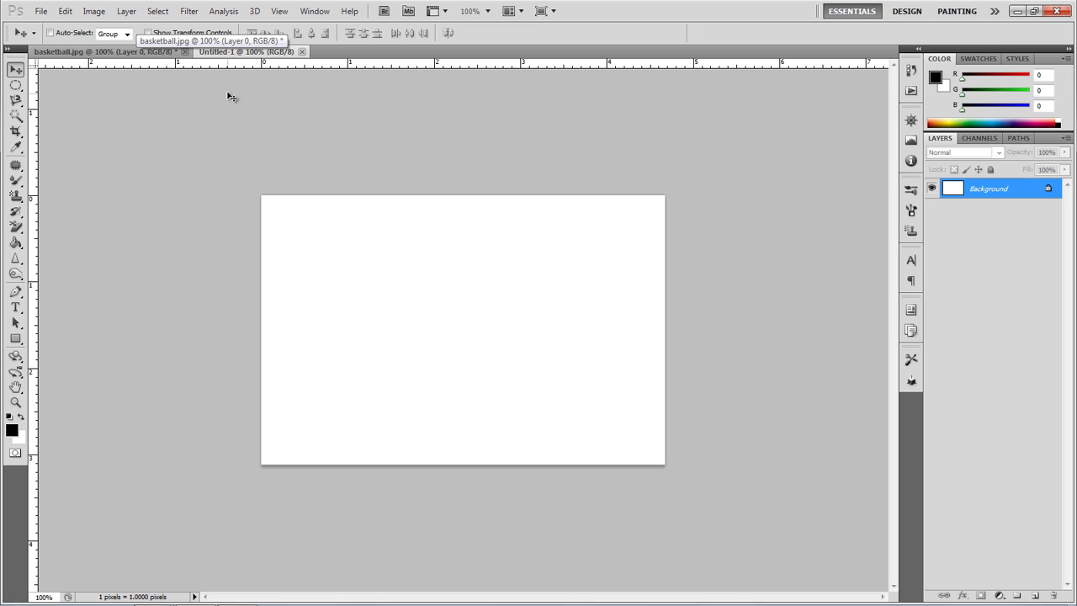
key(ctrl+plus)
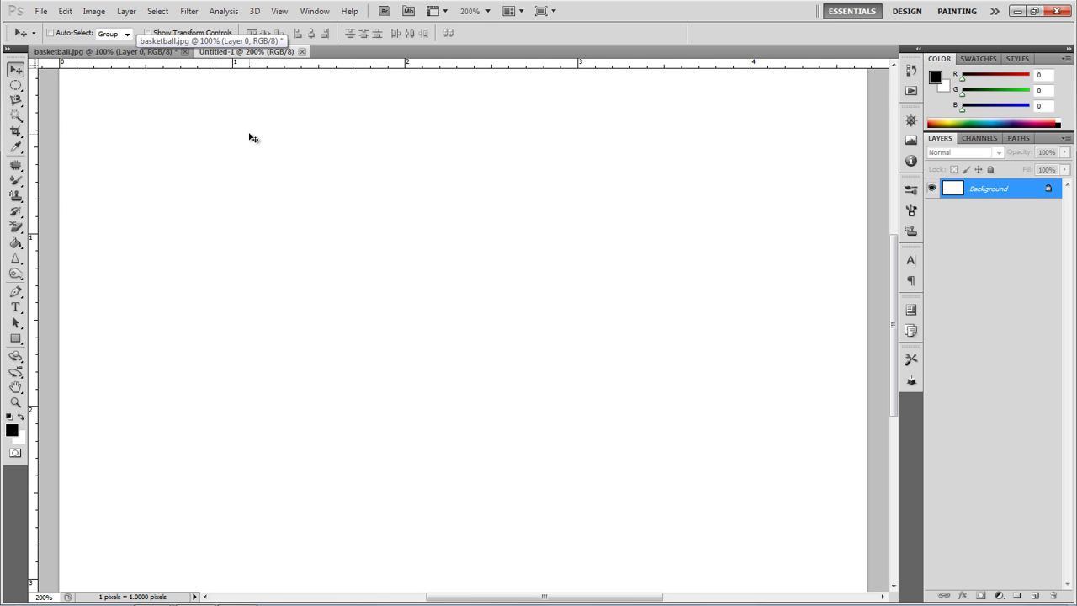
Step: Drag the basketball from basketball.jpg into Untitled-1 and fit the canvas in the window
click(130, 53)
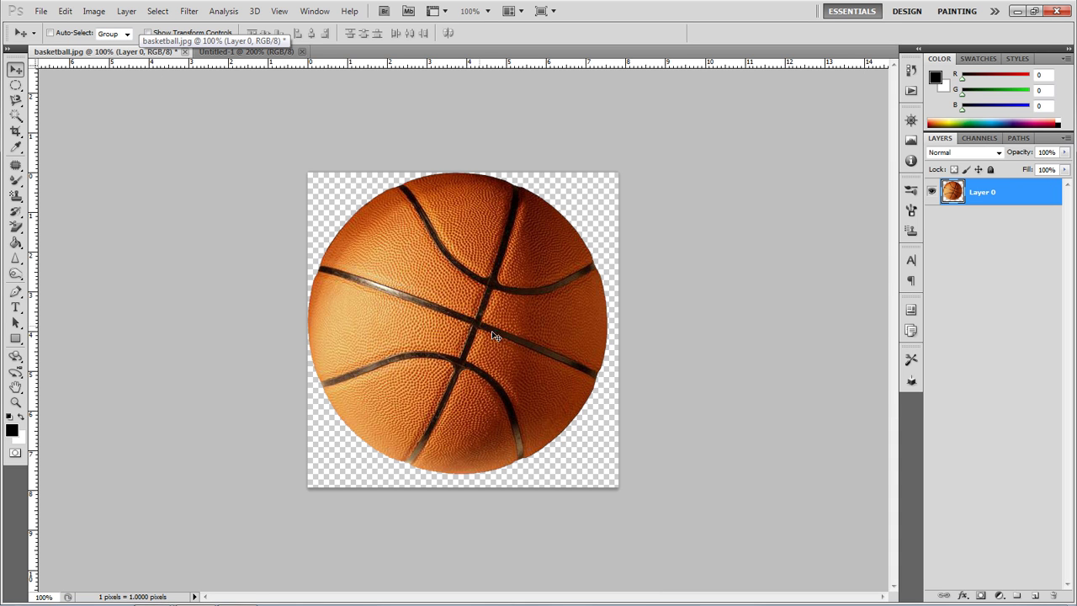
drag(495, 336, 249, 177)
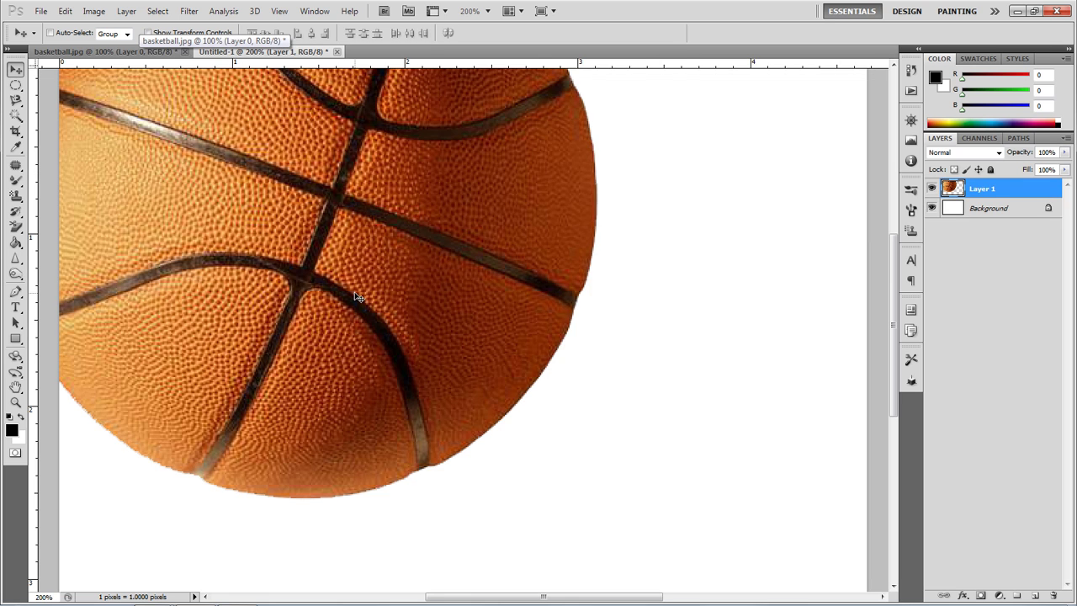
key(ctrl+0)
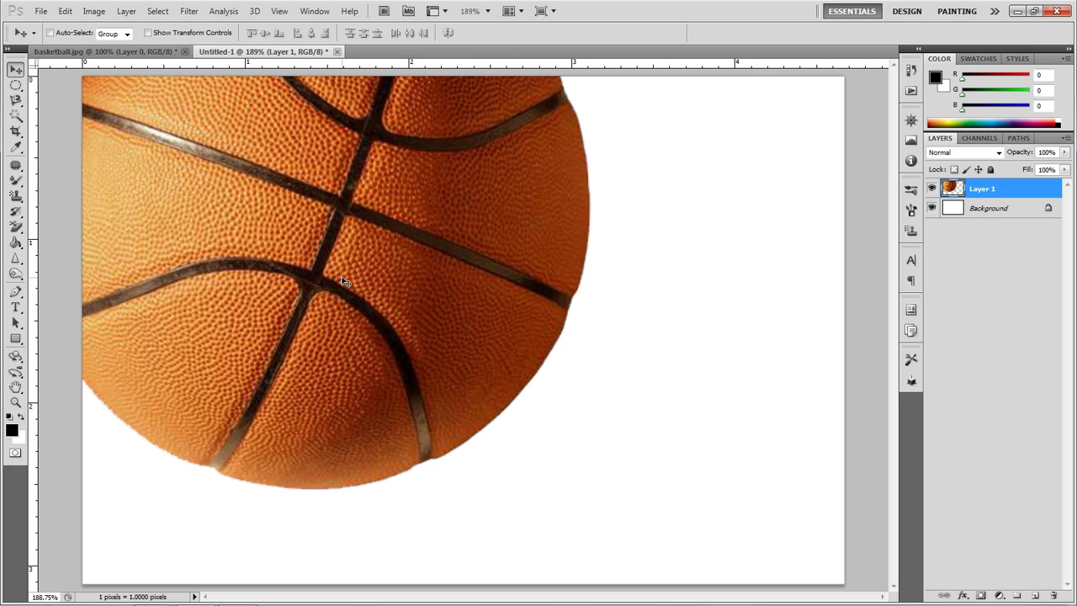
Step: Scale the basketball down to about 34% and move it toward the left middle of the canvas
key(ctrl+t)
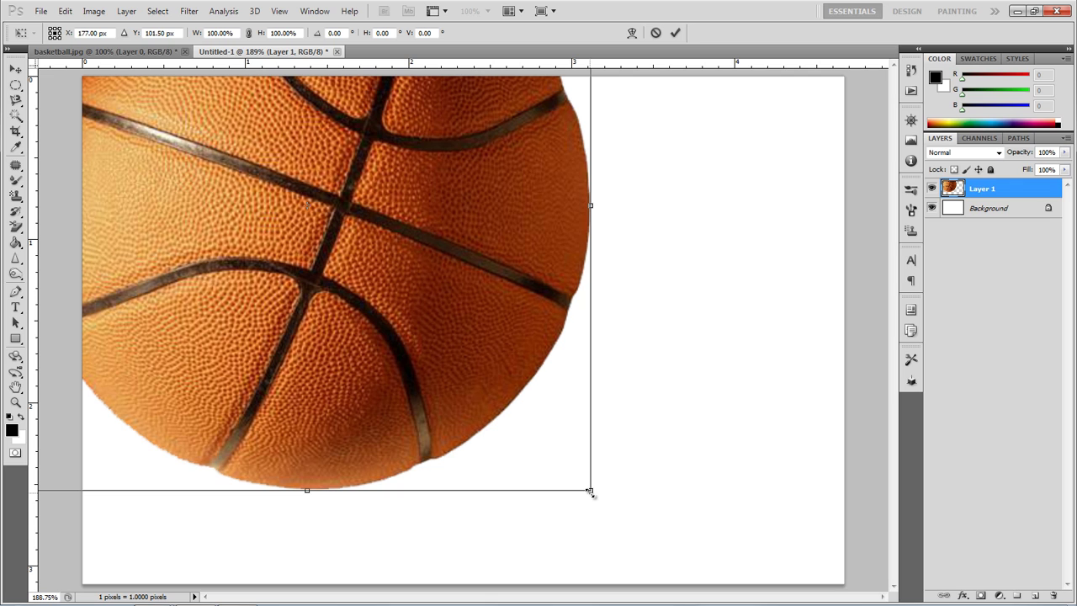
drag(590, 491, 190, 138)
click(15, 68)
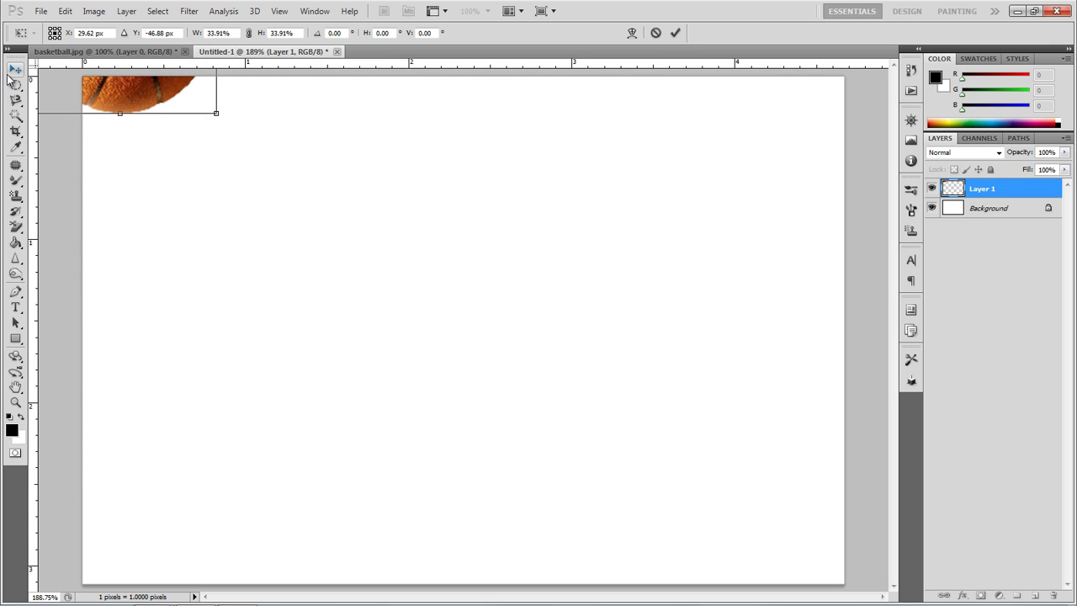
click(486, 229)
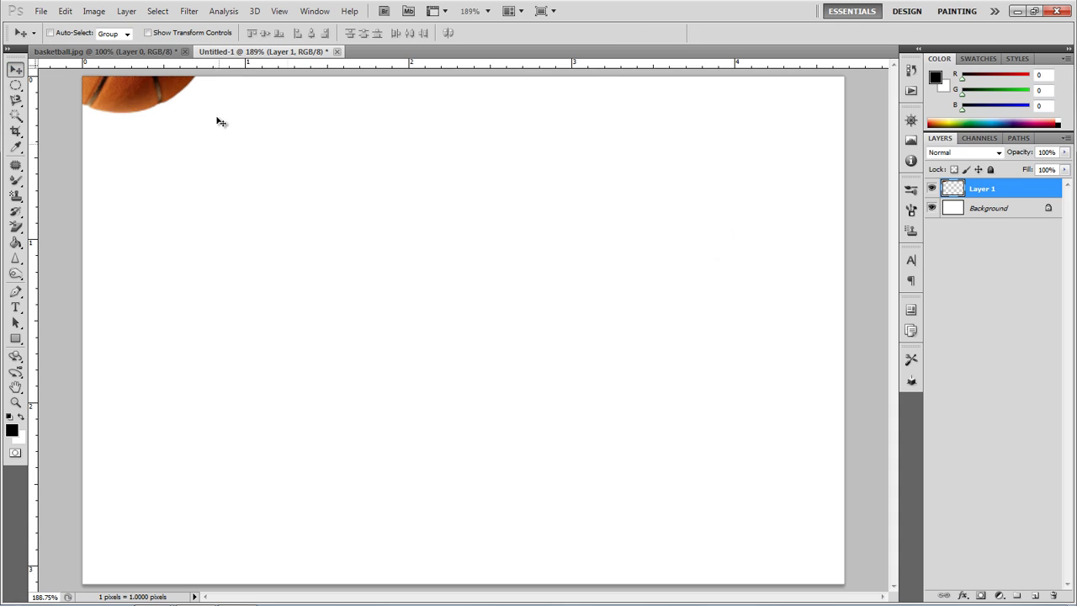
drag(186, 202, 294, 357)
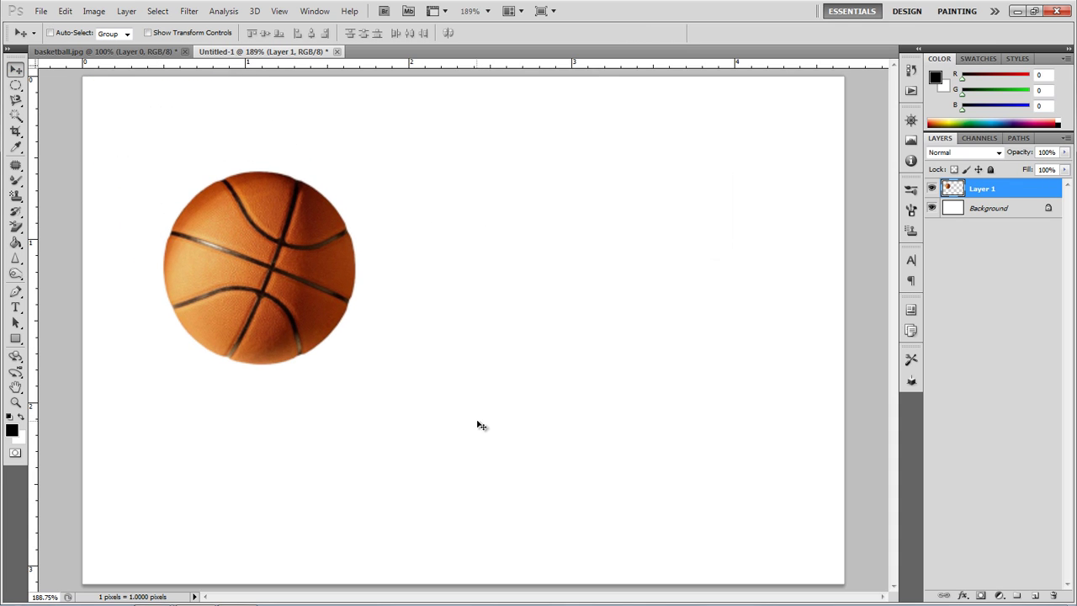
Step: Convert Untitled-1's white Background into Layer 0 via the New Layer dialog
double_click(1048, 210)
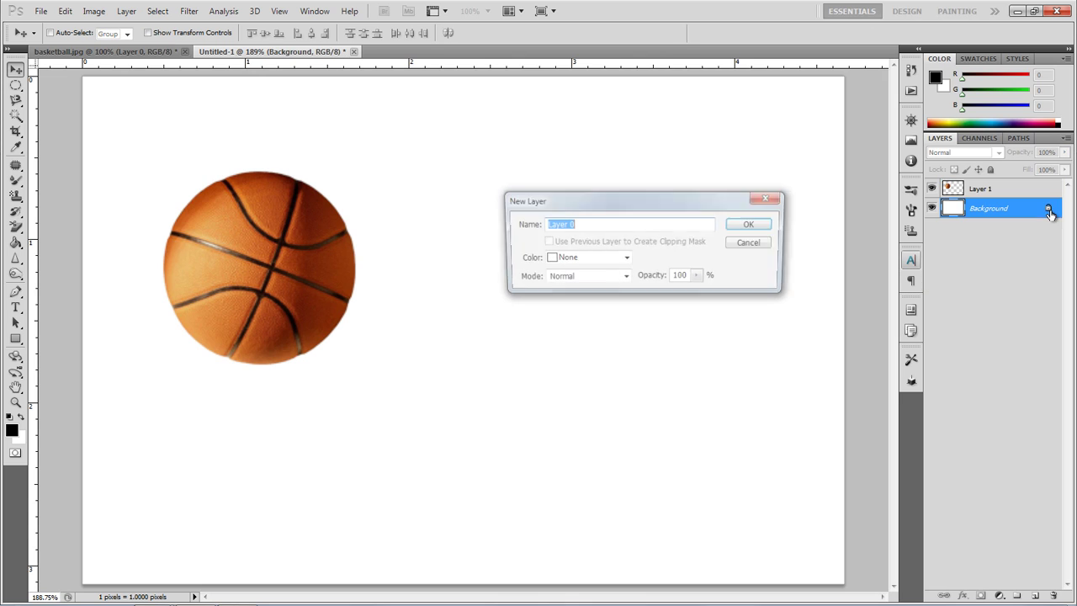
click(770, 226)
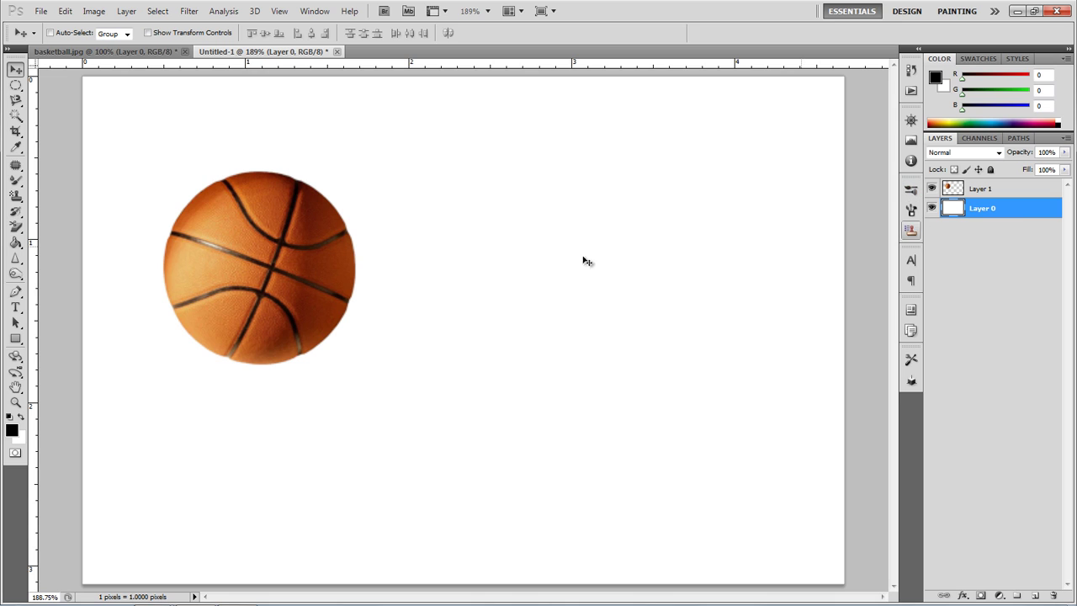
Step: Show the Animation panel in frame mode with a single 10-second frame
click(312, 12)
click(334, 118)
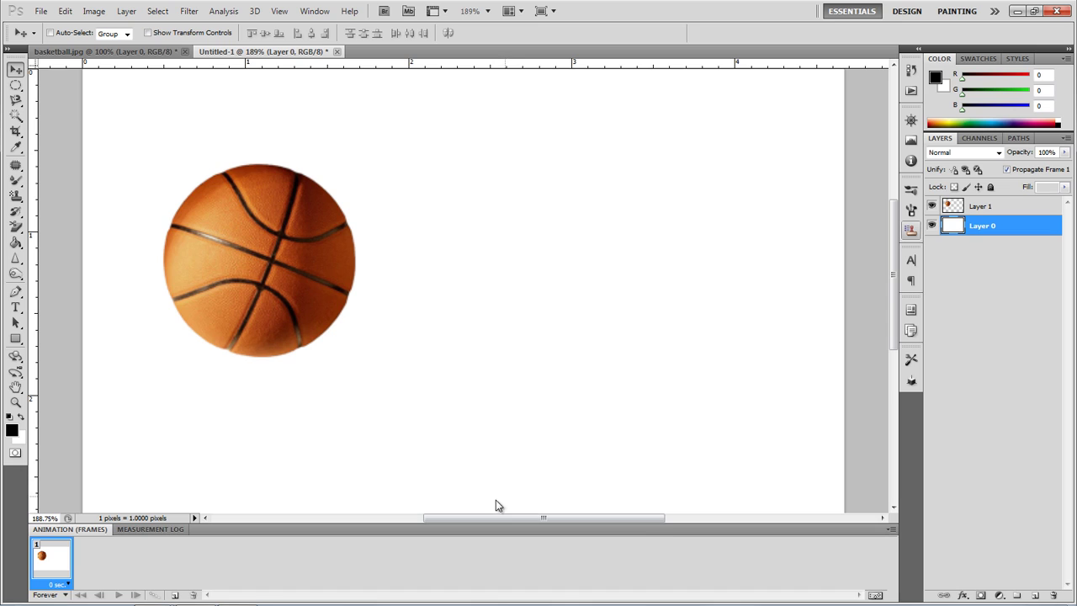
click(880, 596)
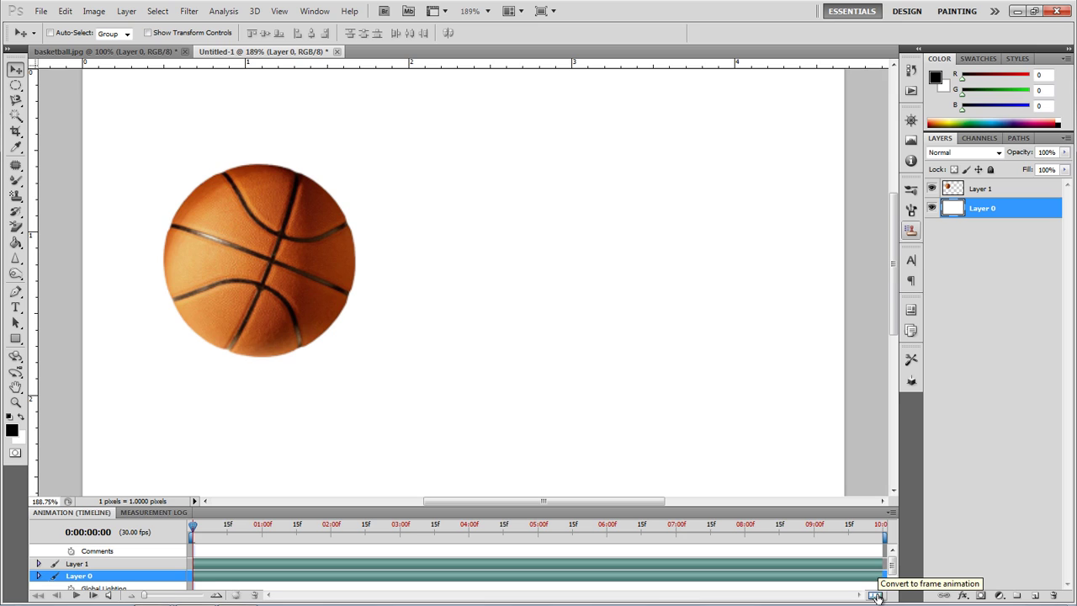
click(875, 595)
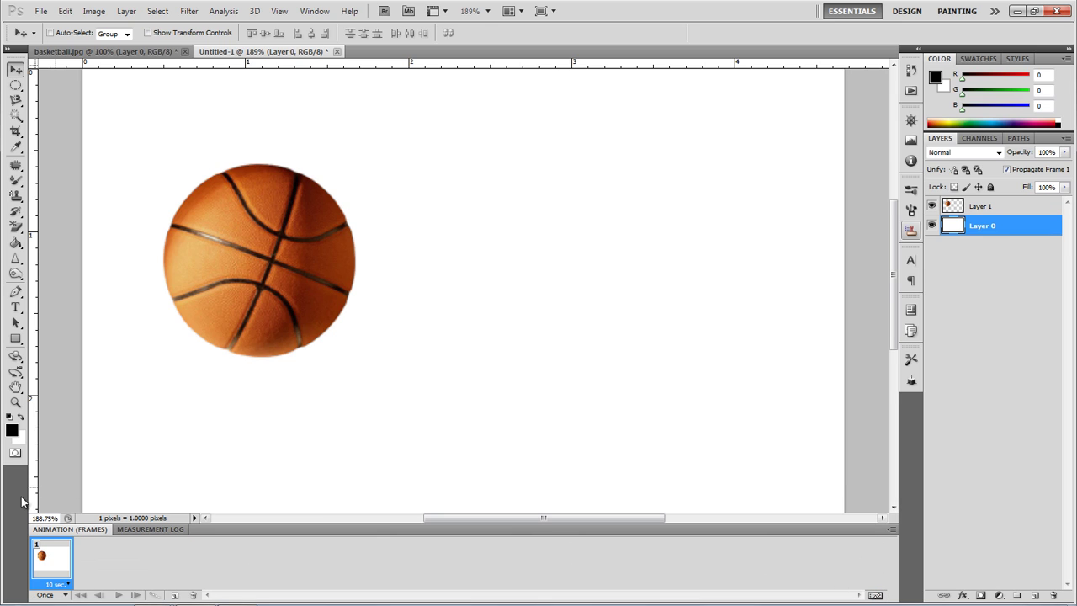
Step: Set frame 1's delay to No delay
click(61, 585)
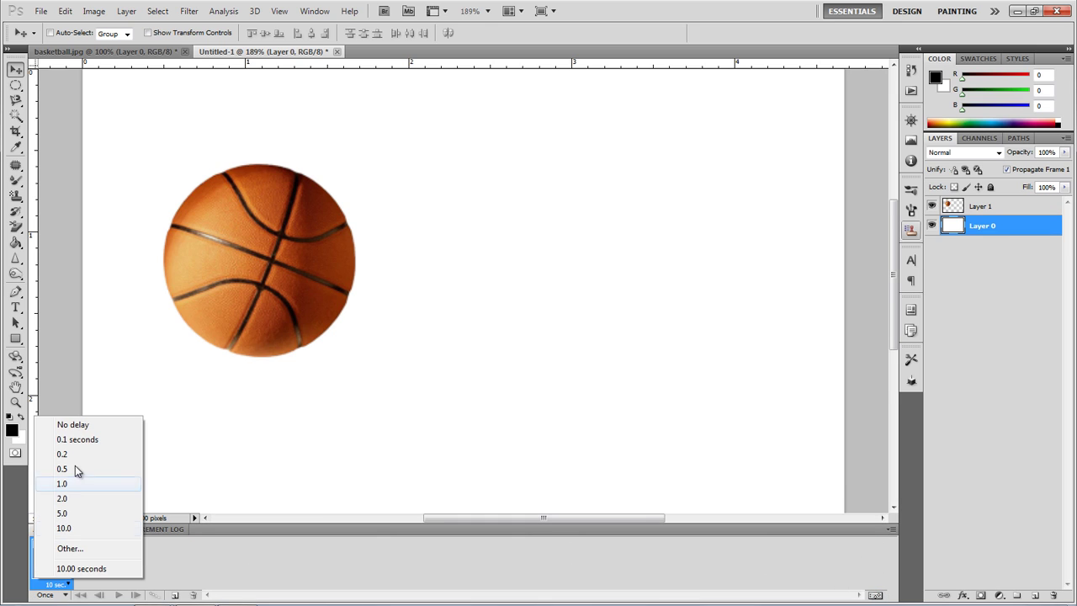
click(81, 426)
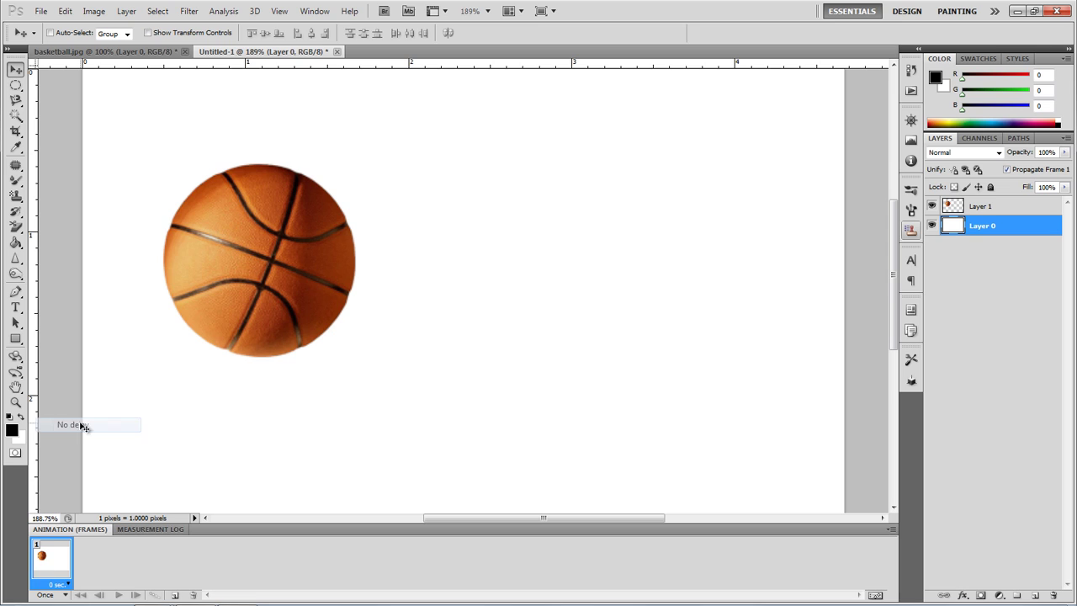
click(66, 587)
click(67, 585)
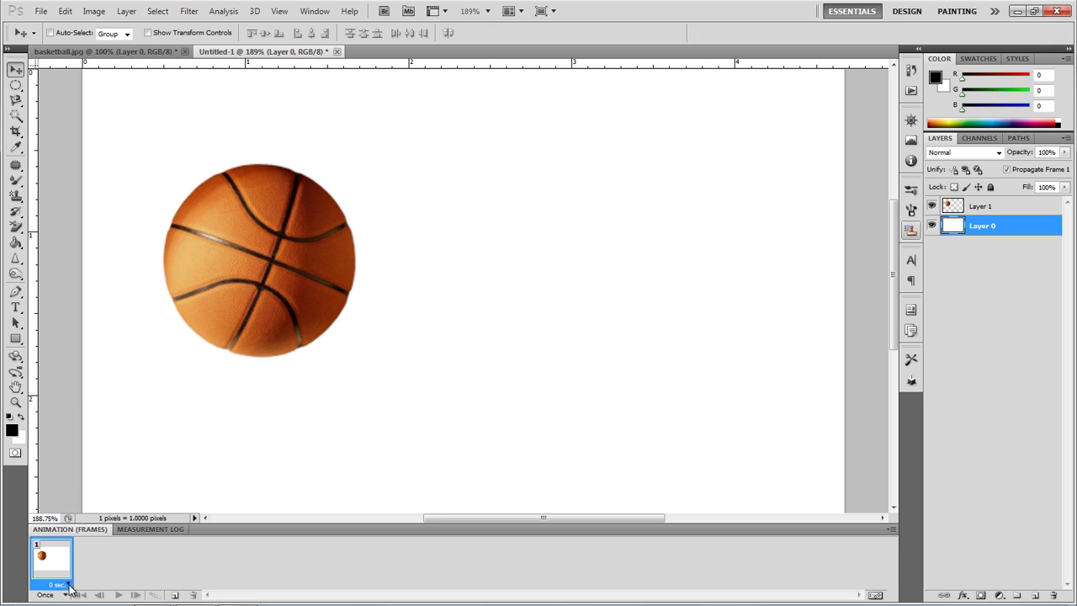
click(69, 582)
click(84, 427)
Step: Select Layer 1 and drag the basketball off the canvas's left edge
mouse_move(309, 224)
mouse_down()
mouse_move(211, 168)
mouse_move(197, 132)
mouse_move(337, 217)
mouse_move(330, 224)
mouse_up()
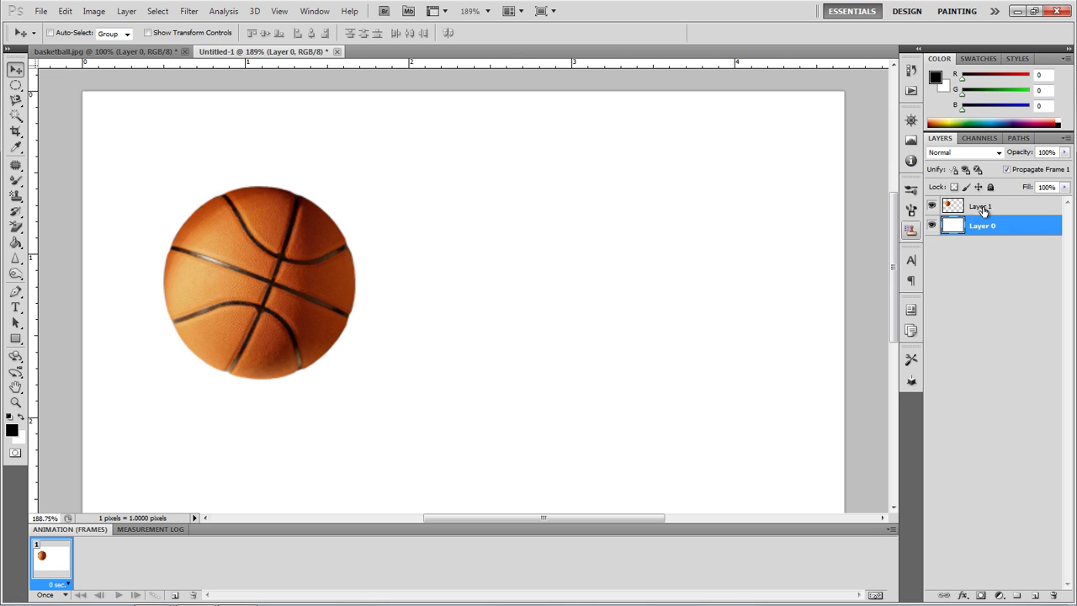
click(981, 210)
drag(286, 254, 84, 118)
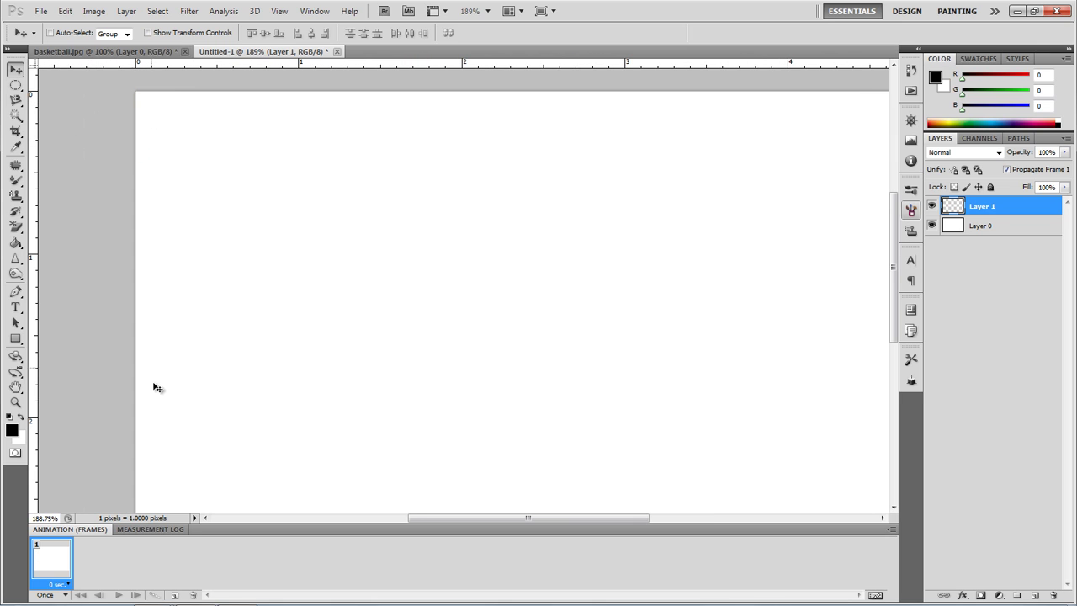
Step: Duplicate the frame and, in frame 2, place the basketball near the bottom left of the canvas
click(174, 595)
click(50, 565)
click(88, 558)
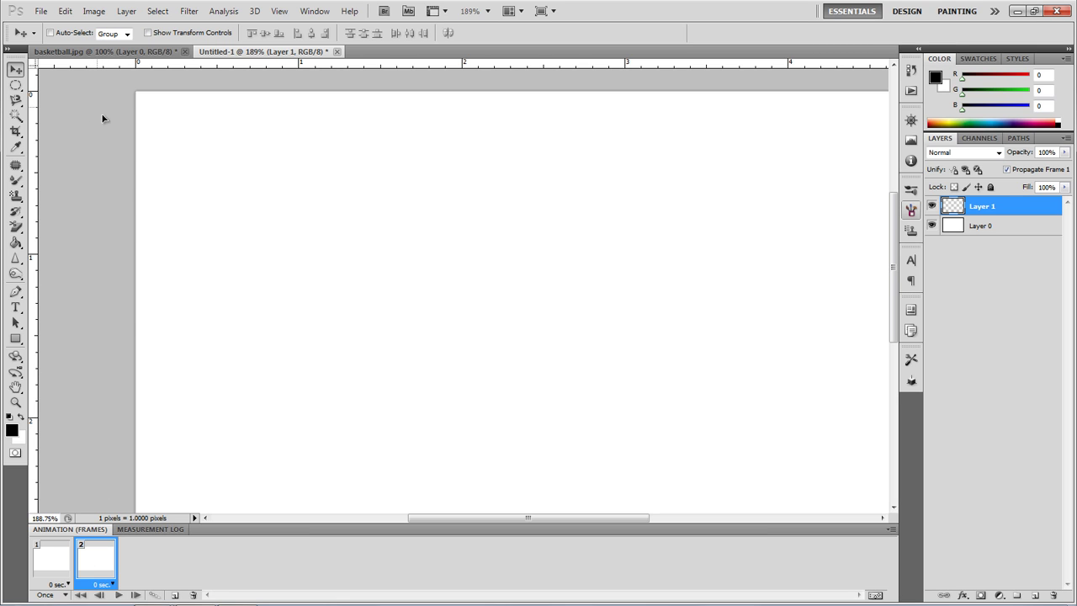
drag(101, 113, 375, 412)
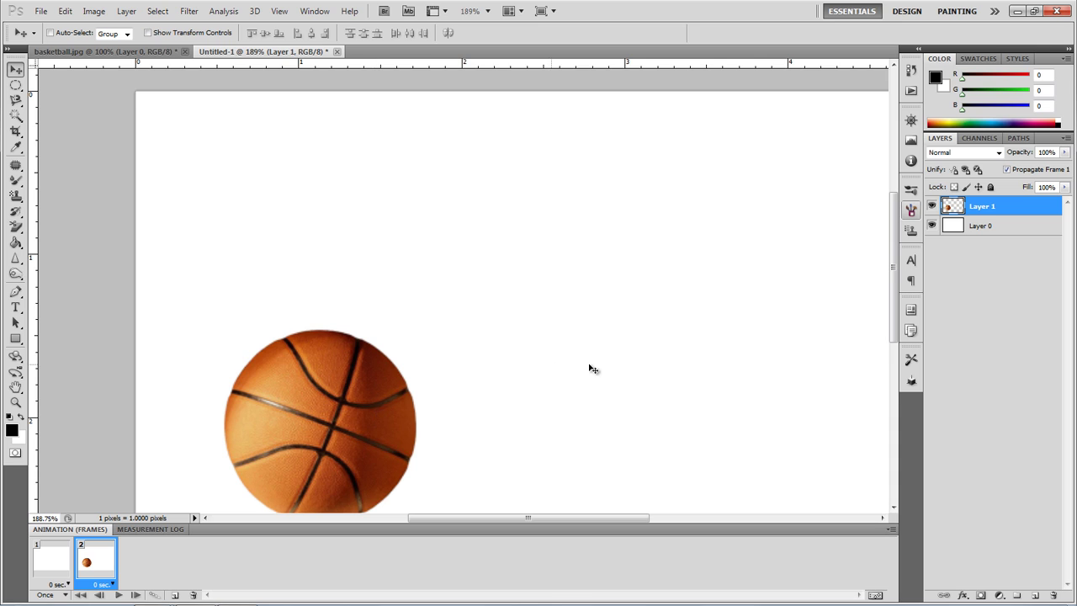
scroll(589, 367, down, 2)
scroll(688, 372, down, 1)
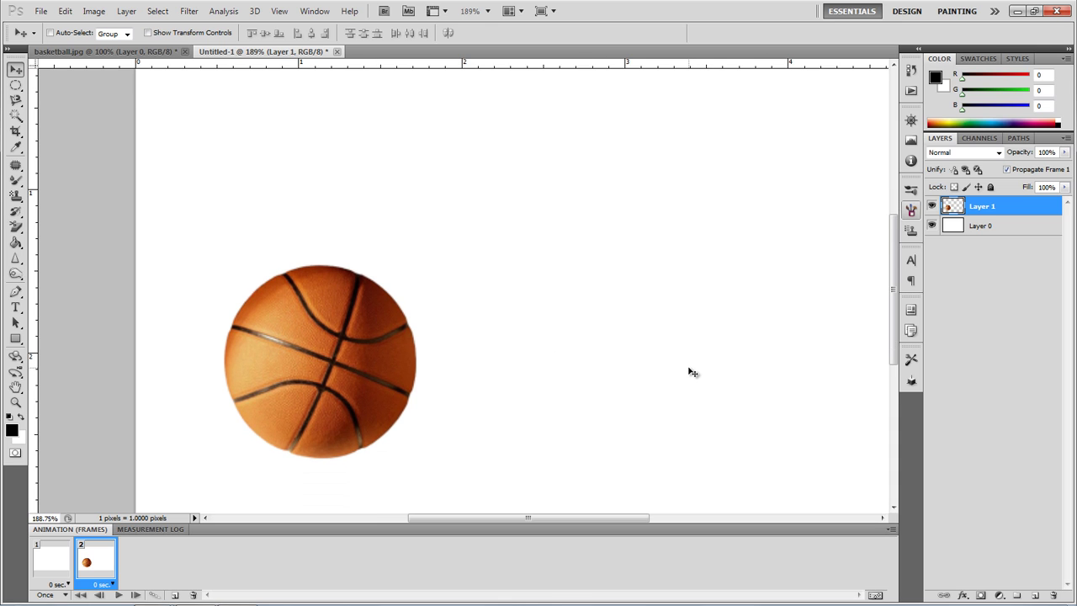
scroll(688, 372, down, 2)
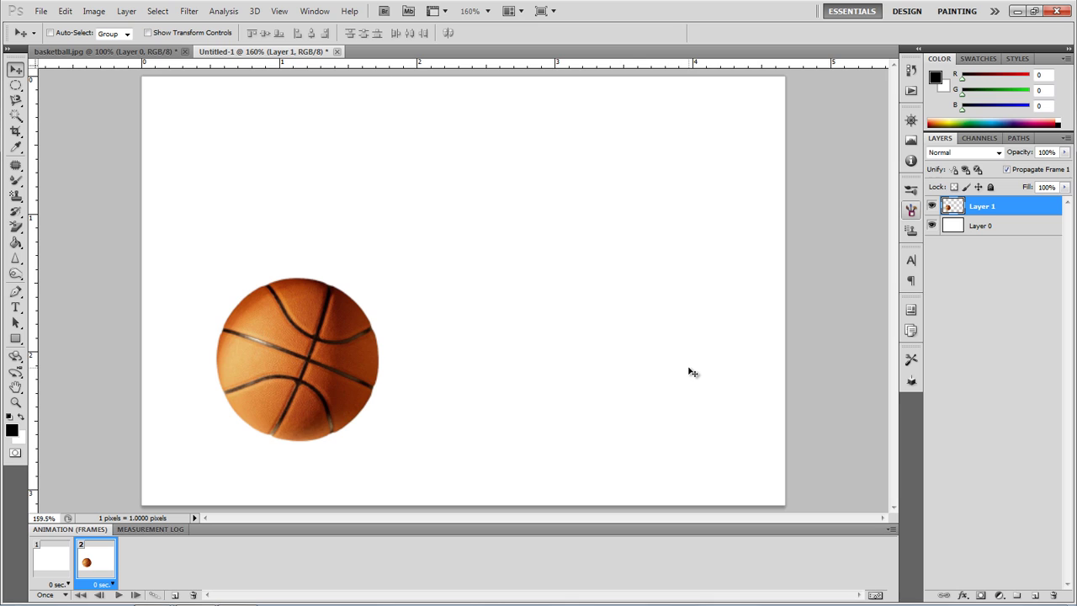
drag(340, 390, 390, 435)
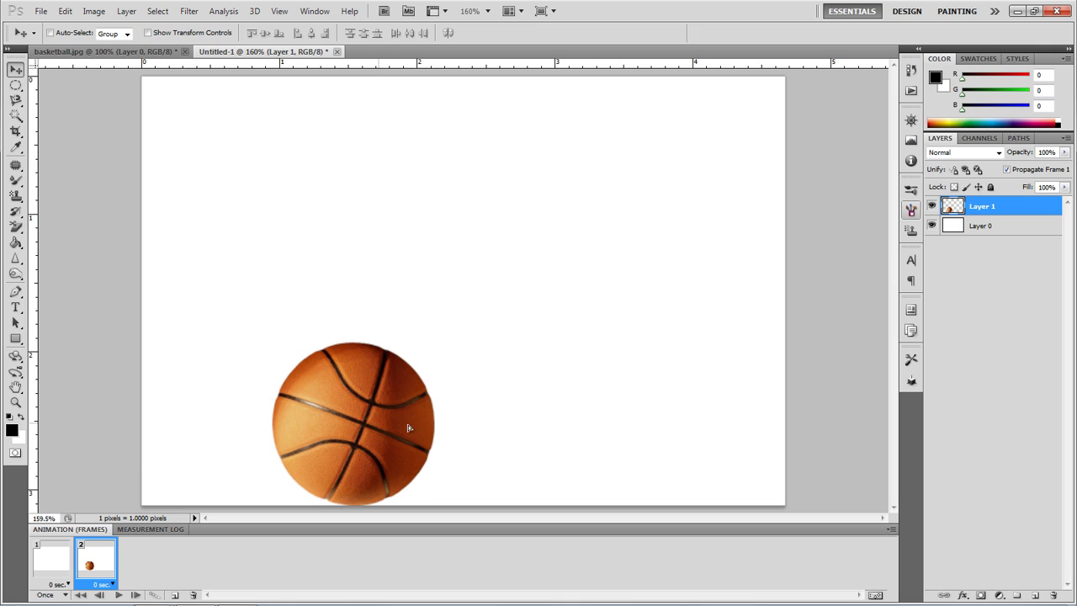
key(shift+Right)
key(shift+Right)
key(shift+Right)
Step: Compare frames 1 and 2, then select both frames together
click(58, 557)
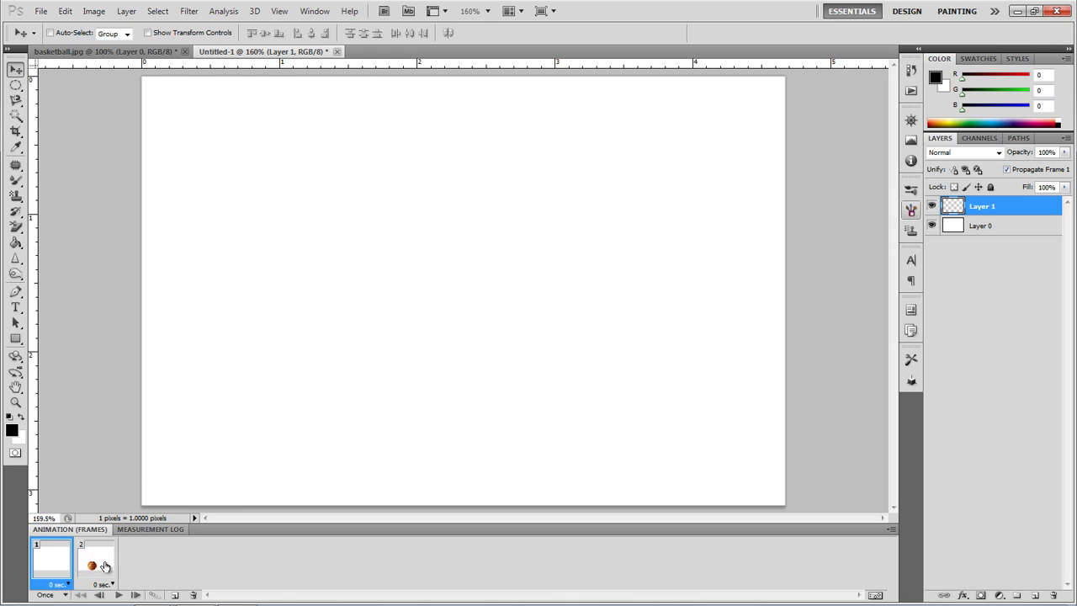
click(106, 565)
click(62, 568)
shift+click(107, 569)
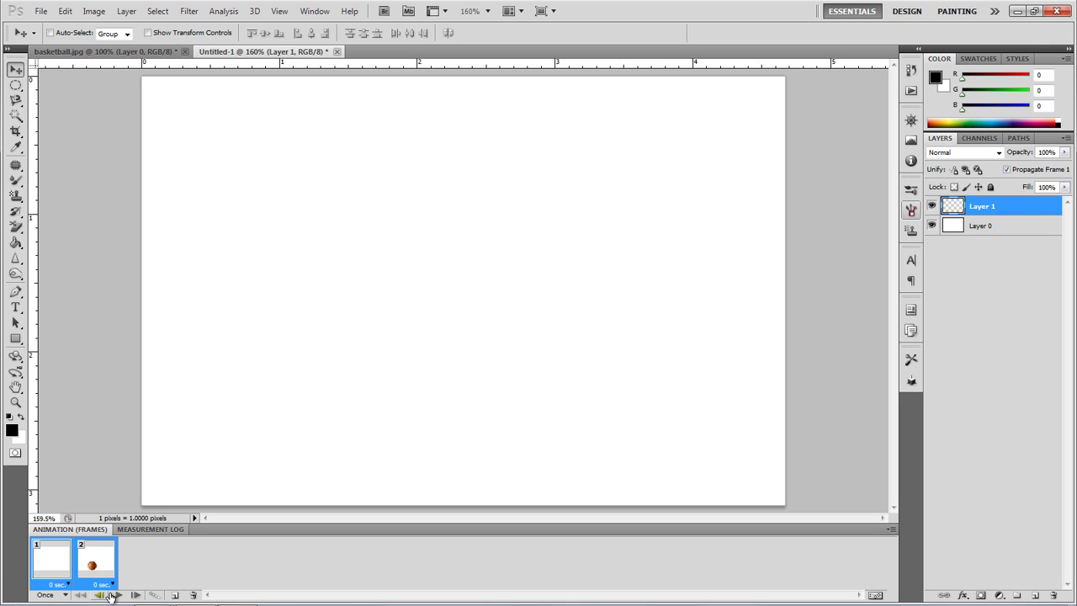
Step: Tween 15 frames between the two frames and play the resulting 17-frame animation
click(154, 596)
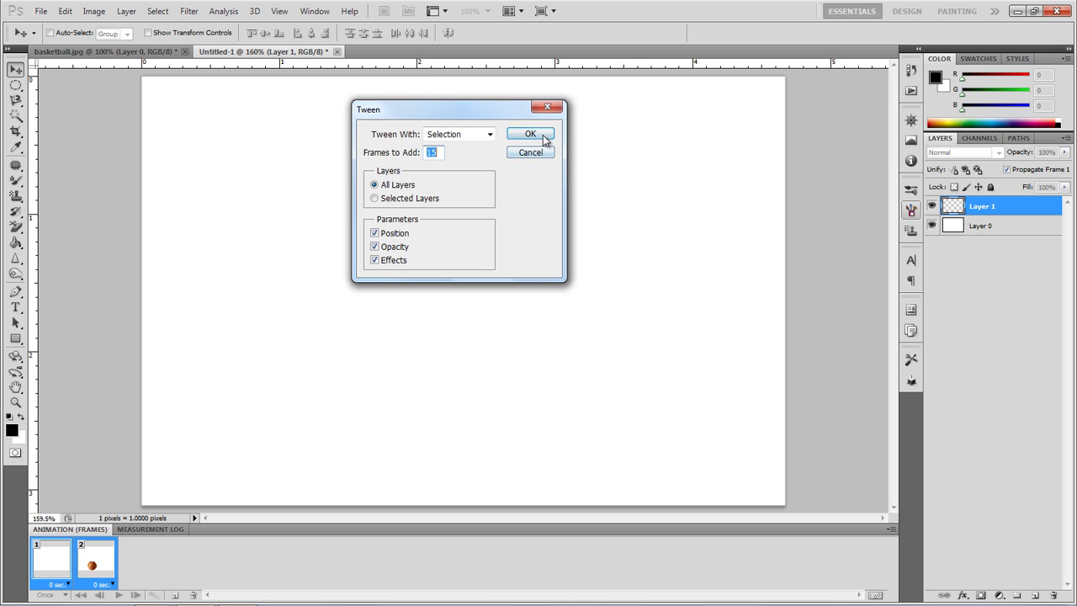
click(543, 138)
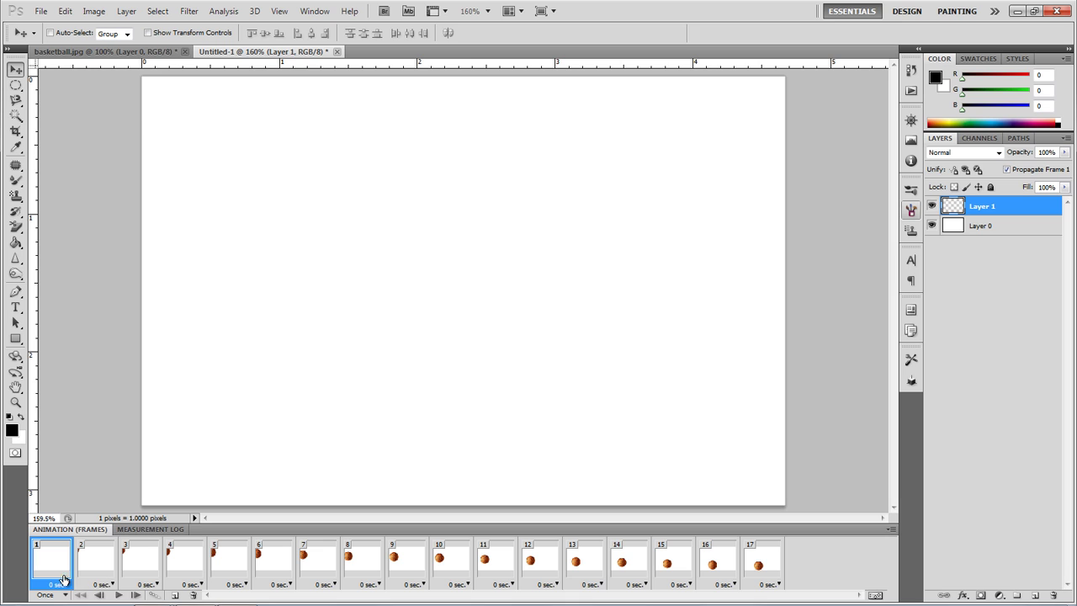
click(119, 595)
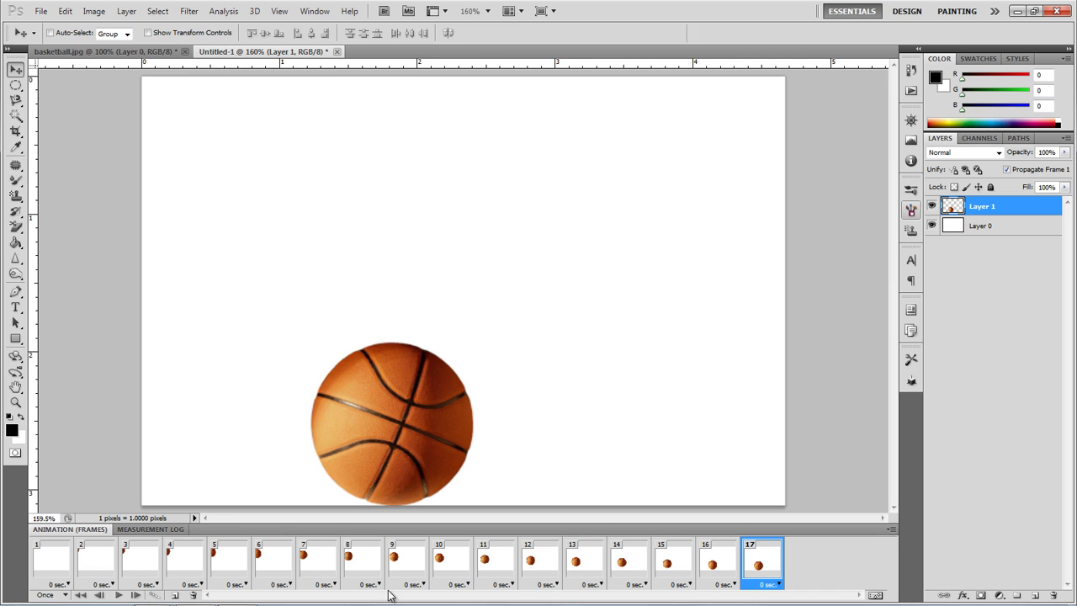
Step: Duplicate frame 17 as frame 18 and move the basketball up to the top edge
click(175, 595)
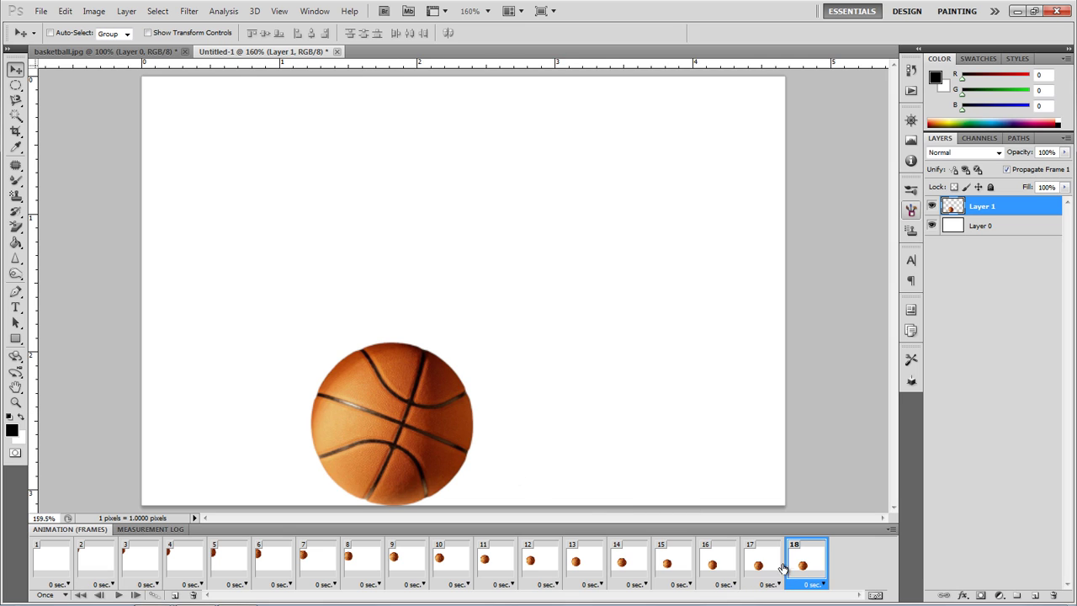
click(762, 560)
click(795, 562)
click(762, 559)
click(791, 562)
drag(419, 423, 589, 195)
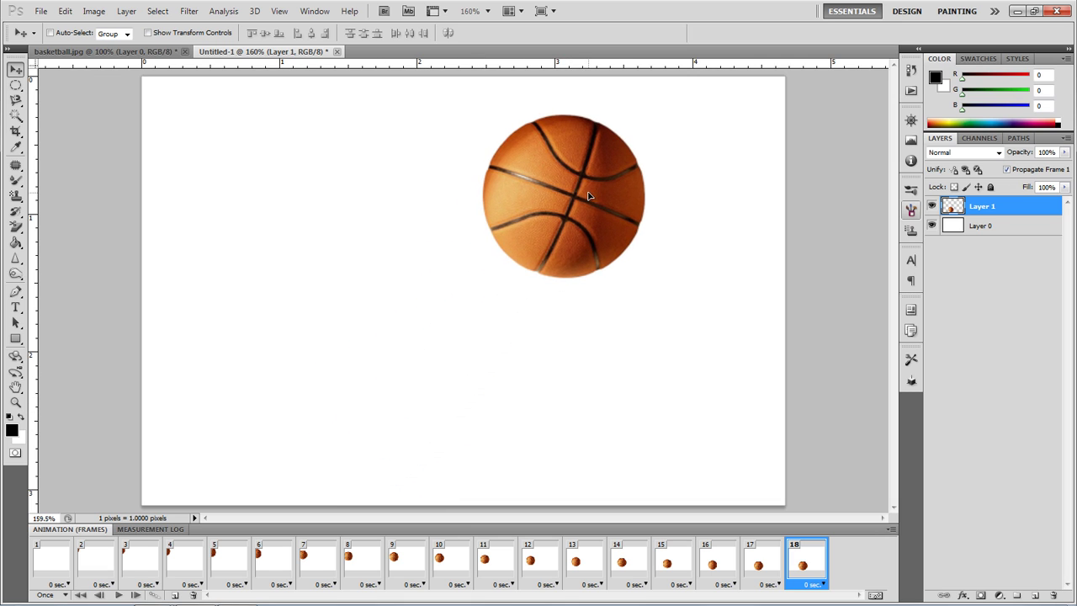
click(760, 562)
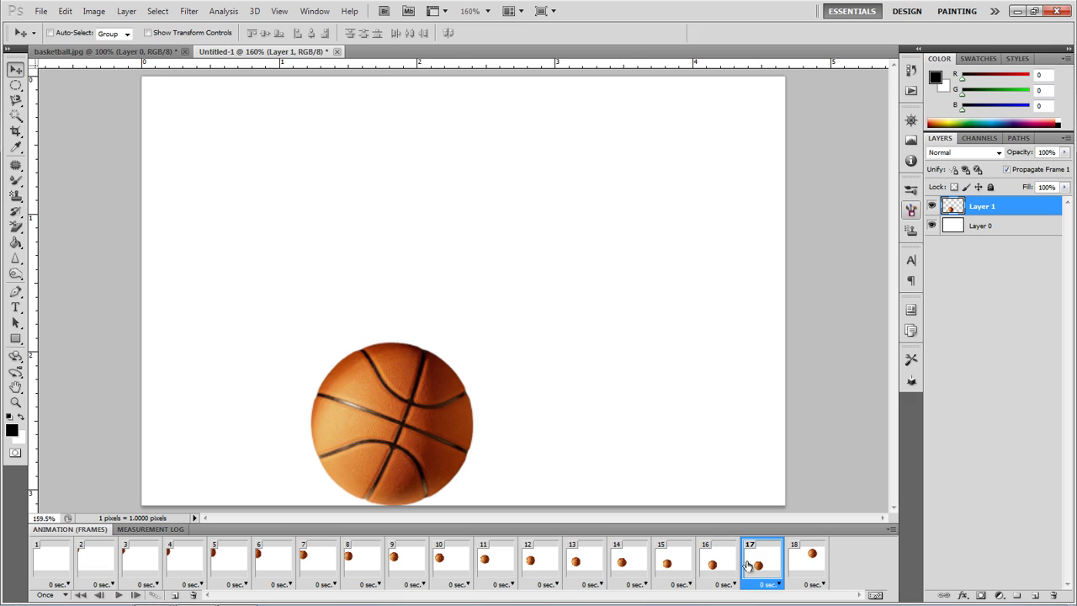
click(791, 562)
drag(533, 213, 566, 174)
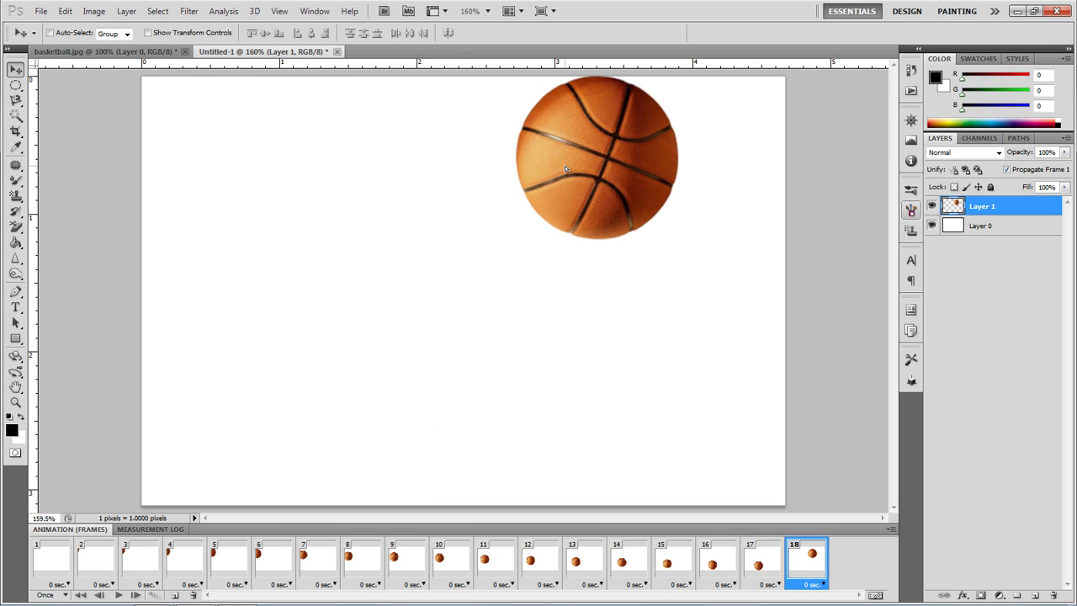
Step: Tween between frames 17 and 18 and play the animation to preview the bounce
click(760, 565)
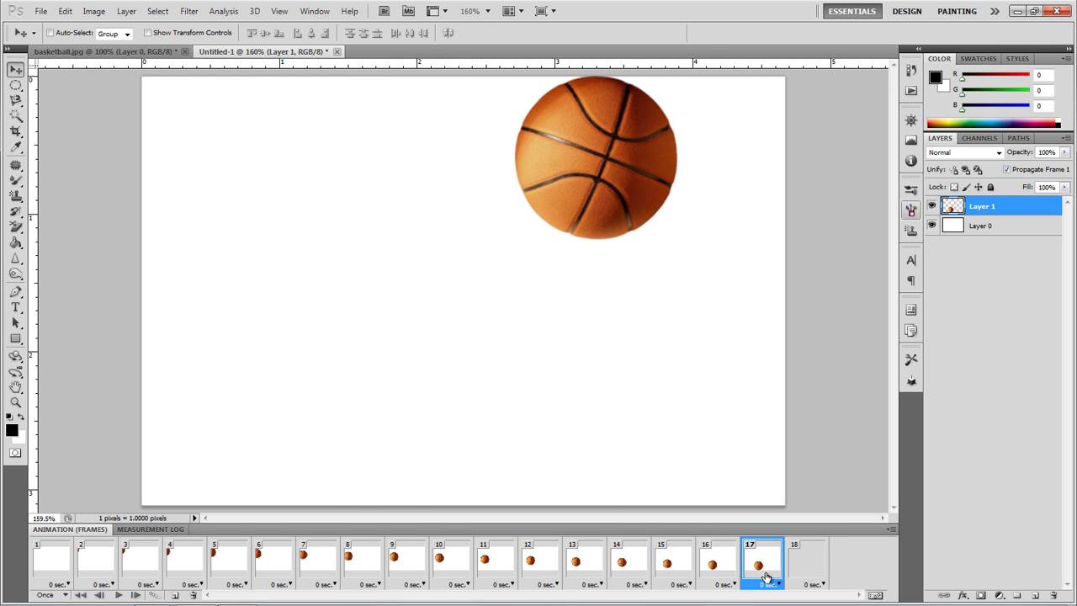
shift+click(813, 569)
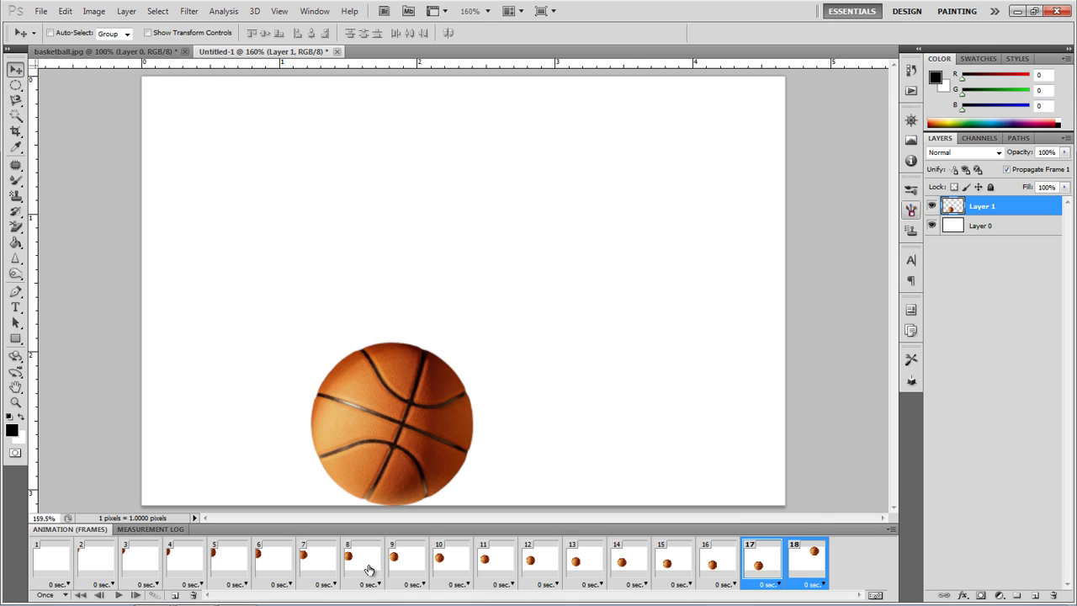
click(155, 595)
click(536, 133)
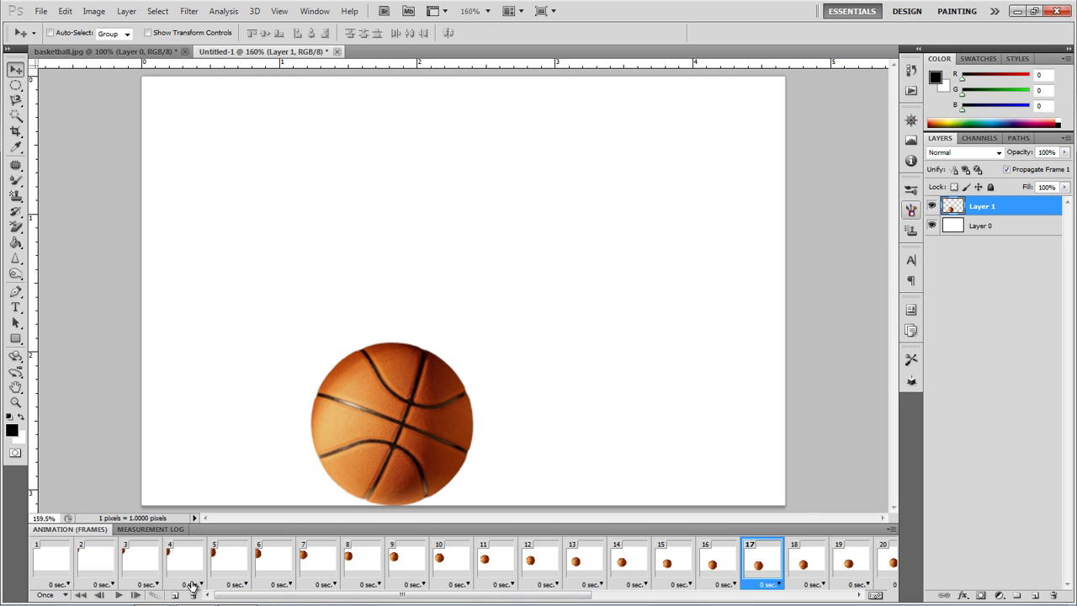
click(123, 595)
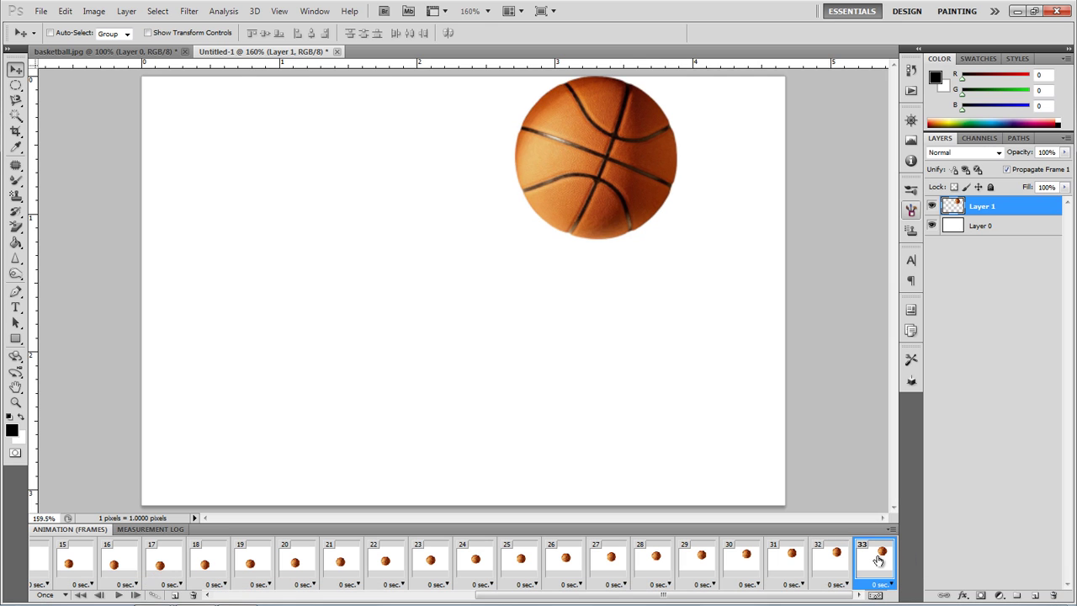
Step: Add frame 34 with the ball off the bottom-right, tween 15 frames from frame 33, and play
click(174, 595)
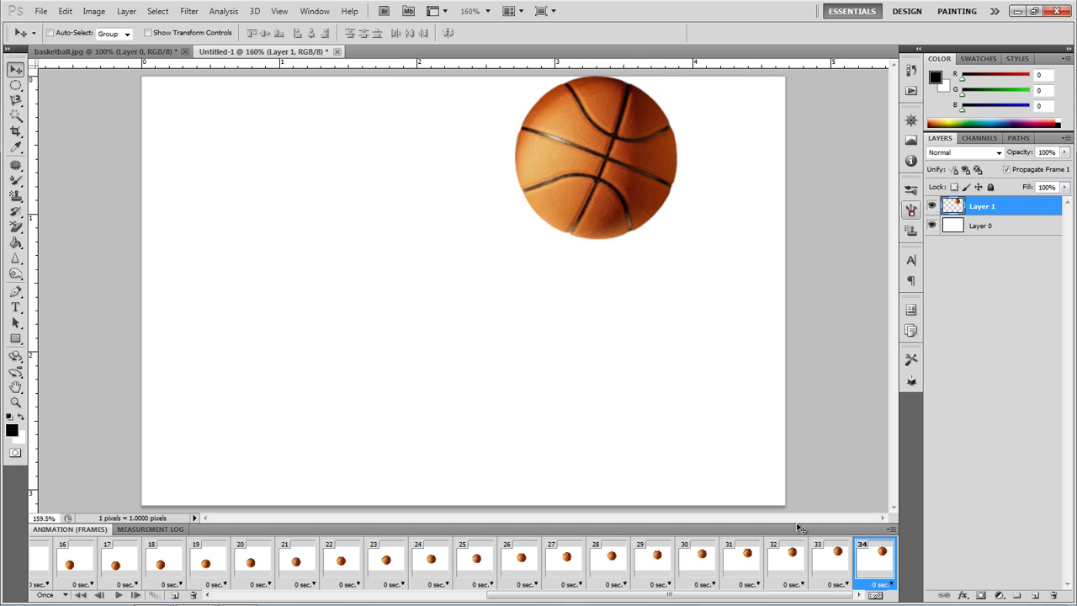
drag(604, 174, 879, 459)
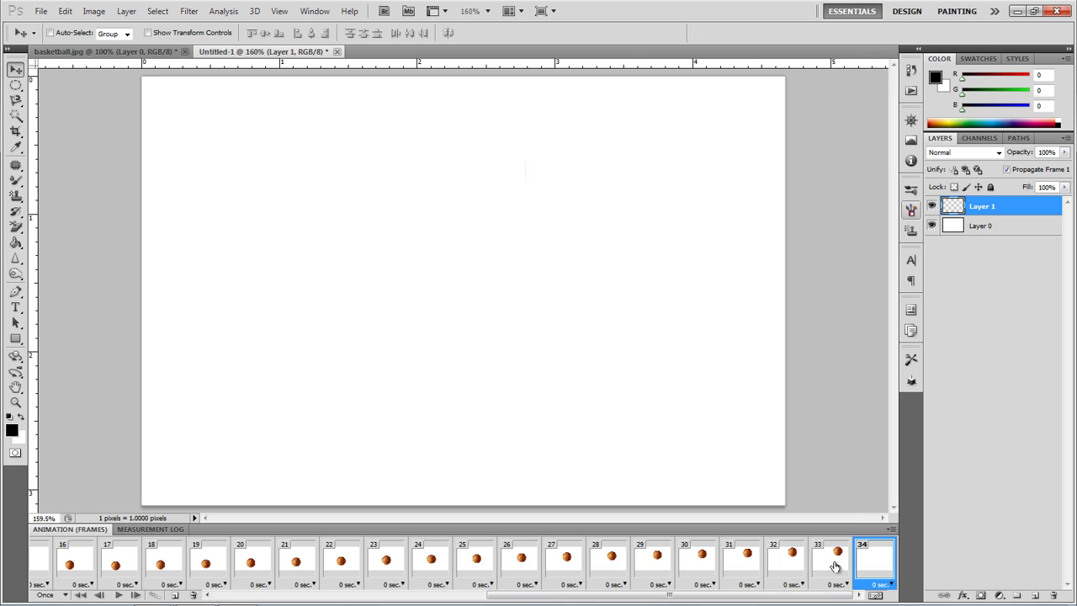
click(837, 566)
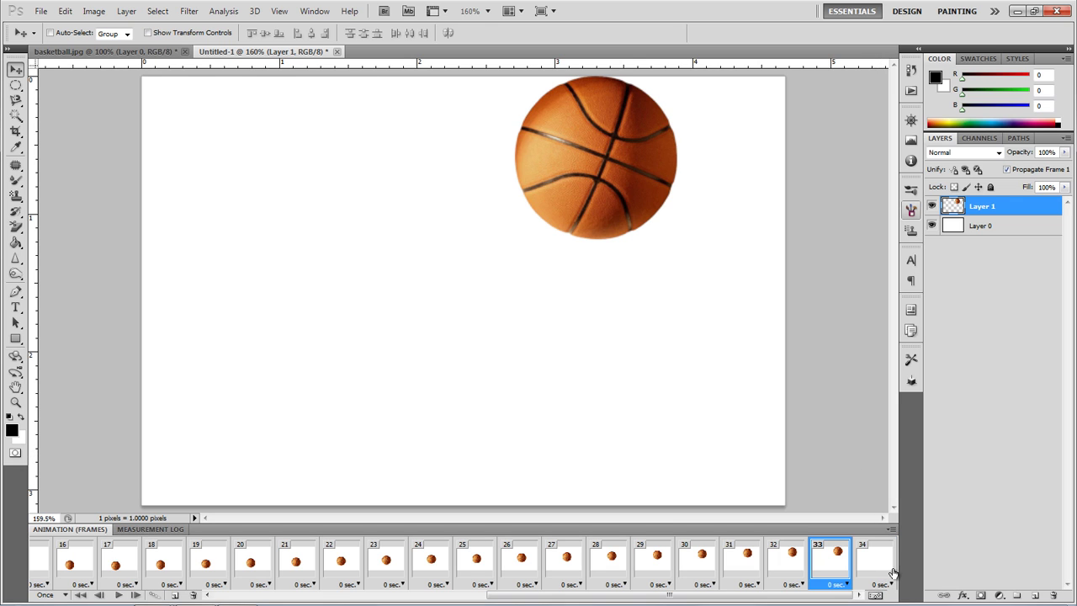
shift+click(855, 563)
click(153, 595)
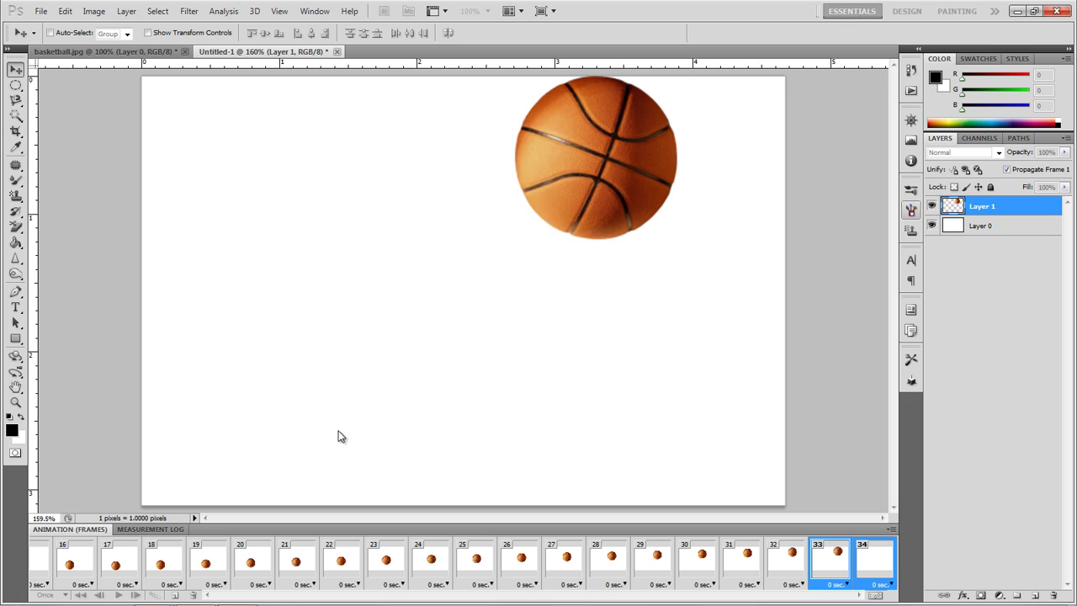
click(531, 133)
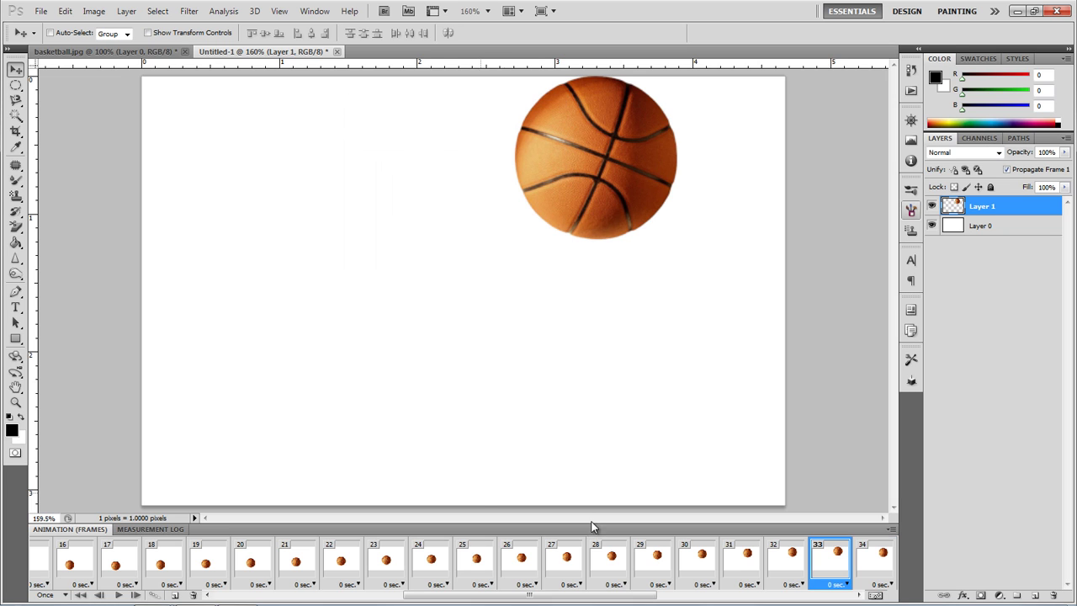
drag(633, 595, 441, 595)
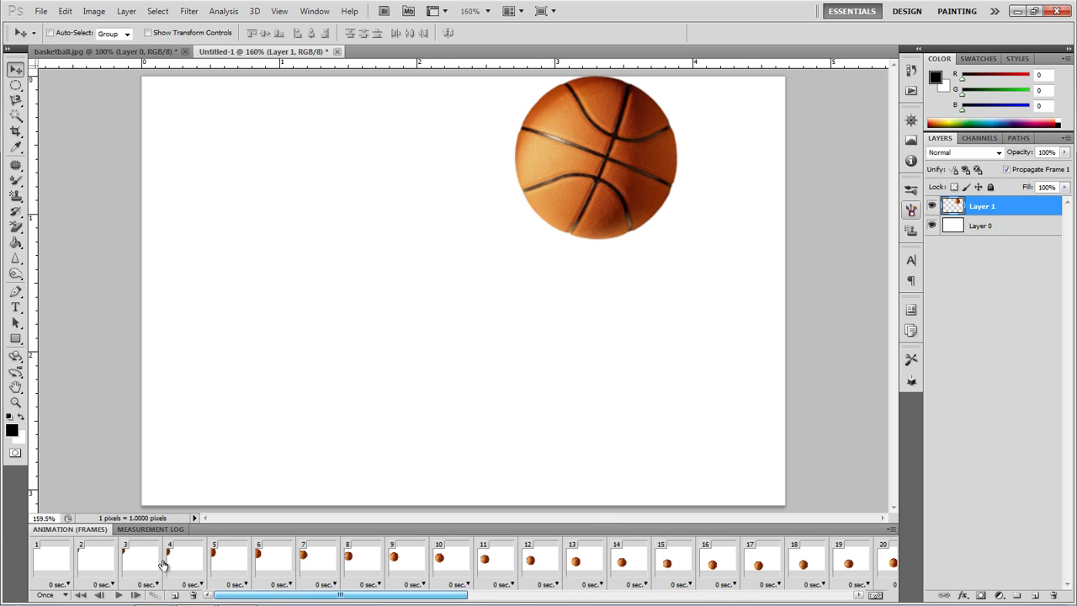
click(52, 559)
click(119, 595)
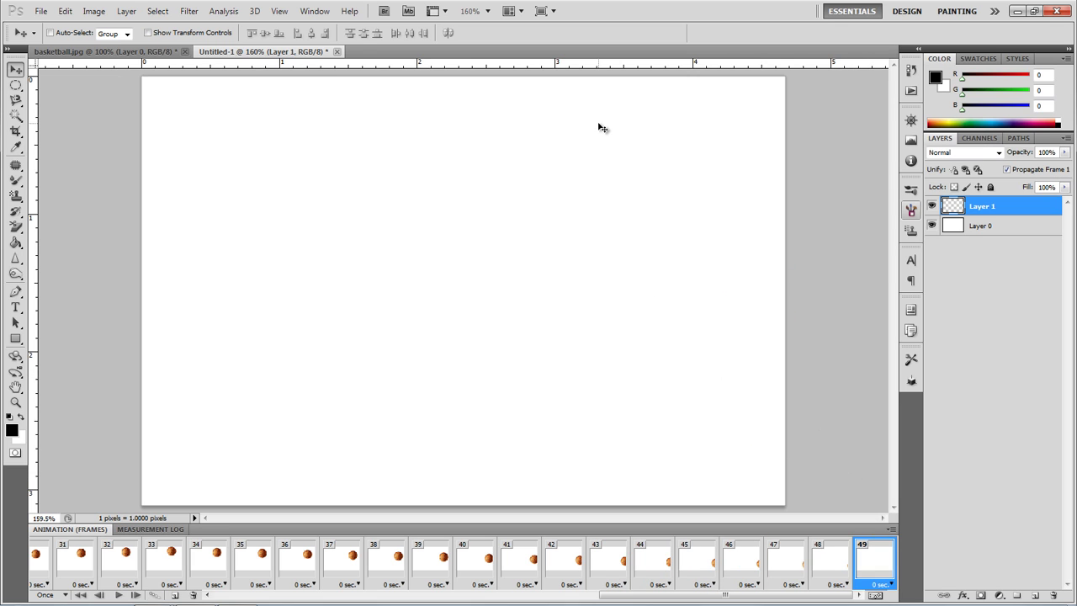
Step: Open Save for Web & Devices, set the format to GIF, and keep the [Unnamed] preset
click(41, 11)
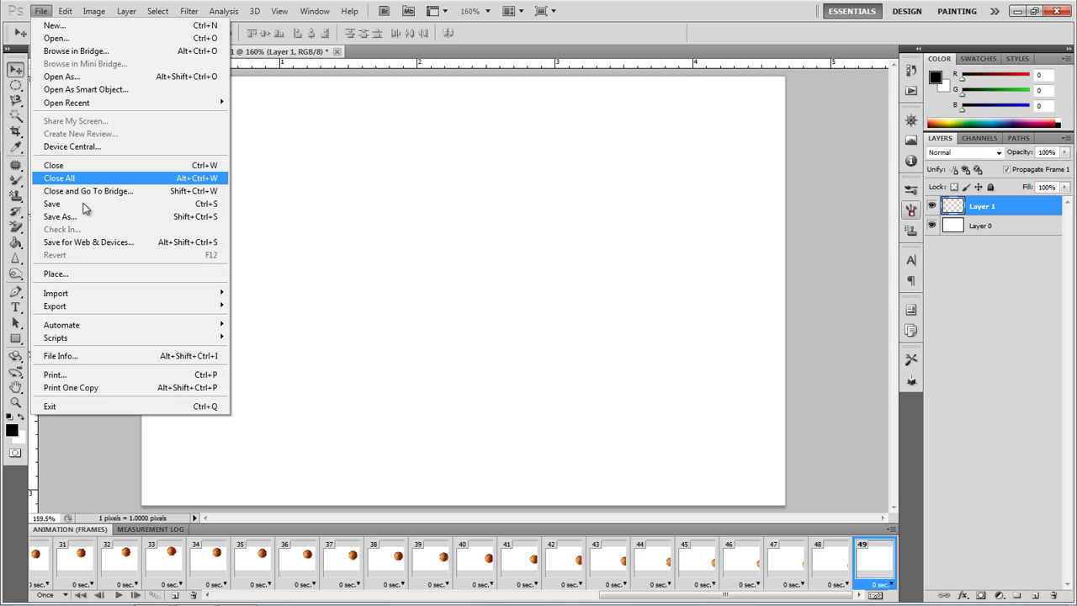
click(121, 247)
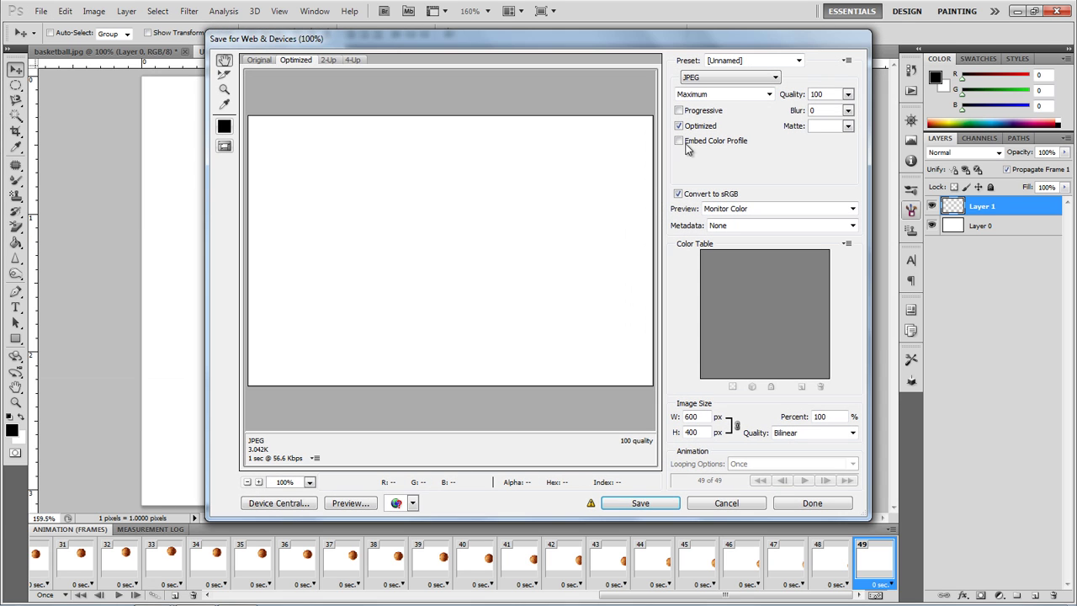
click(738, 77)
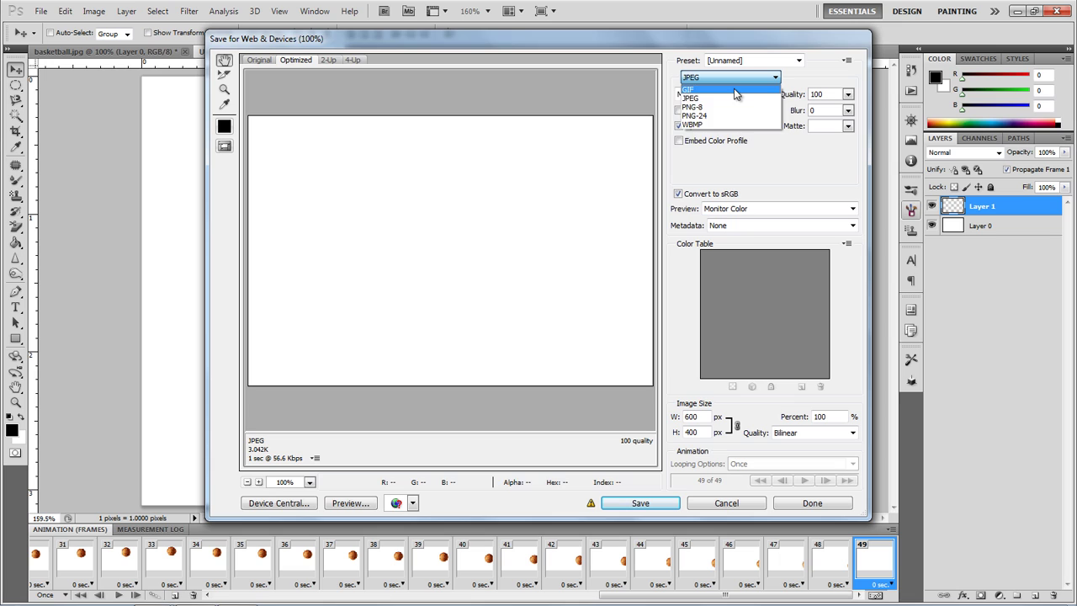
click(734, 85)
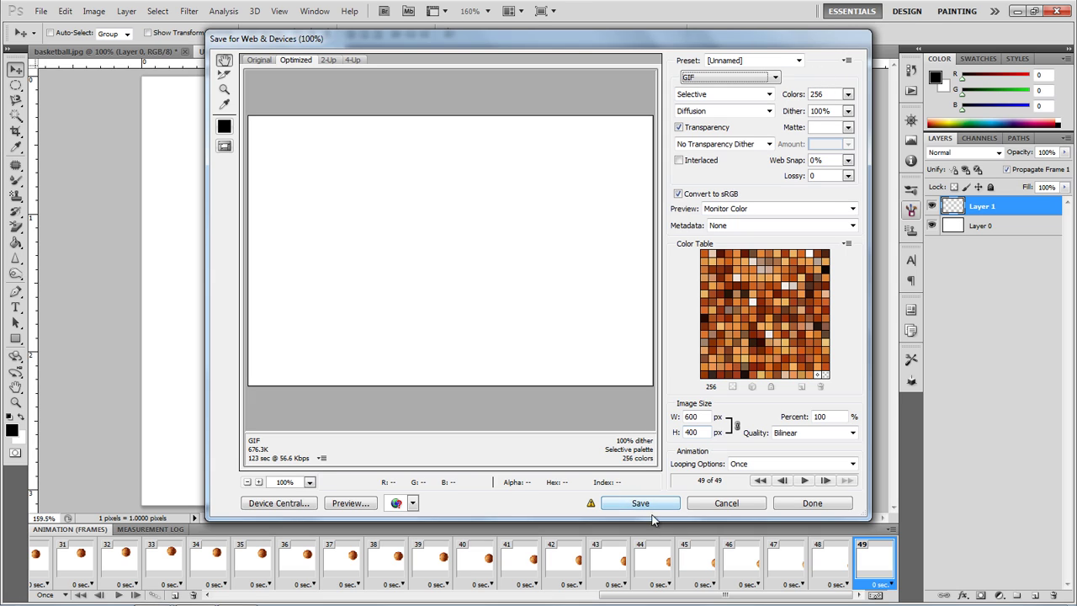
click(777, 64)
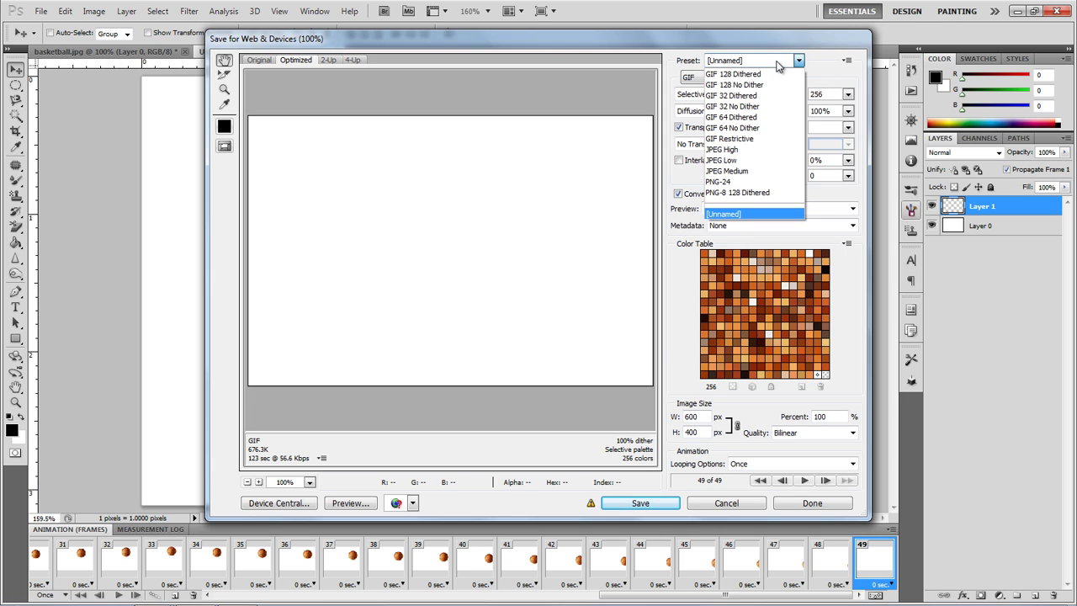
click(779, 59)
click(778, 58)
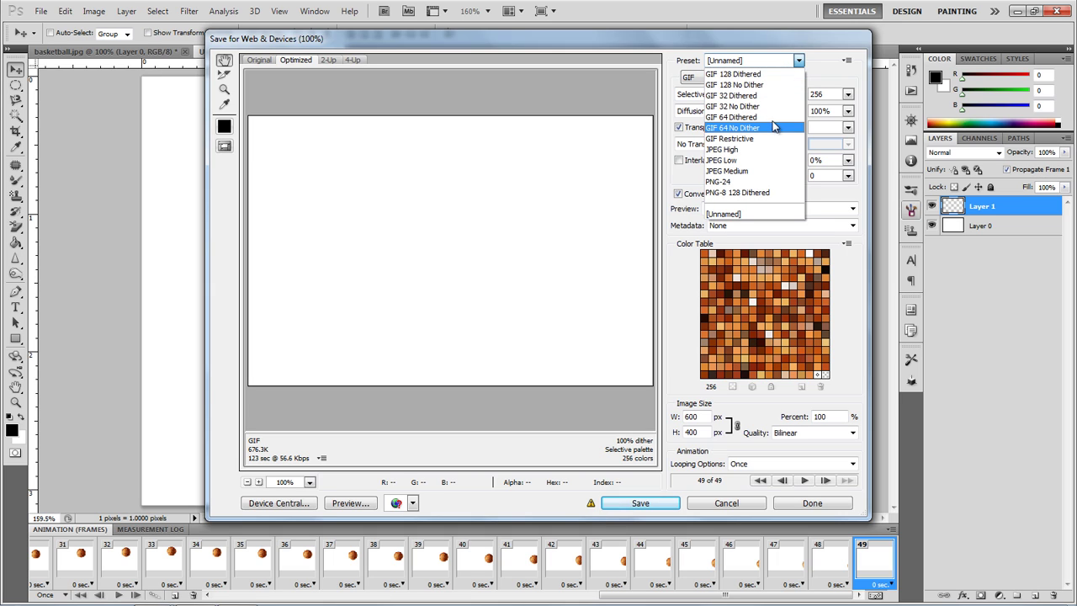
click(790, 62)
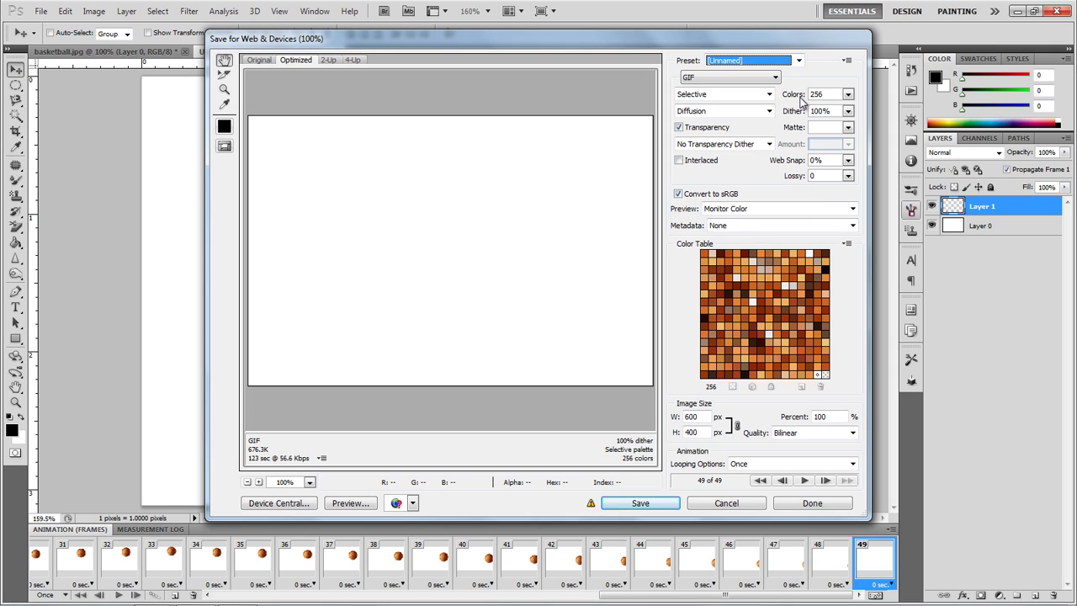
Step: Save the optimized GIF to the Desktop as 'bouncing basketball'
click(642, 503)
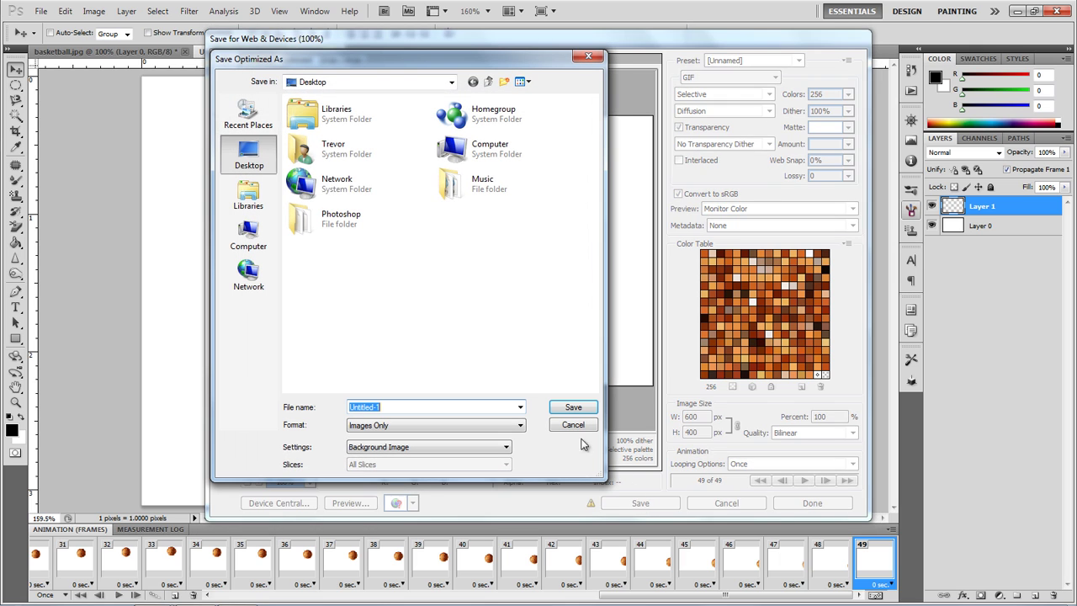
click(391, 406)
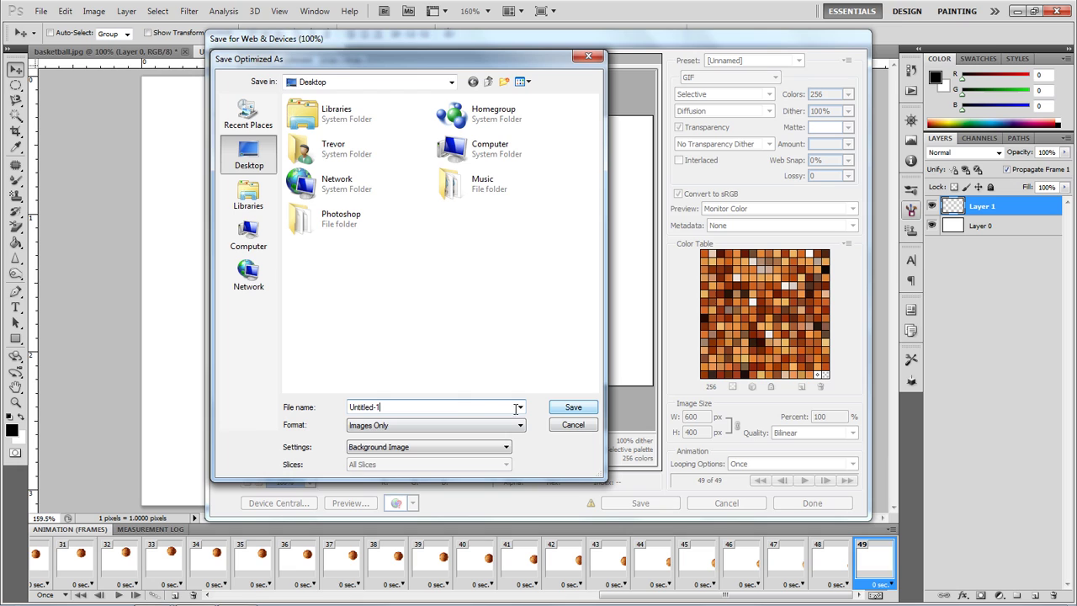
key(shift+Home)
text(b)
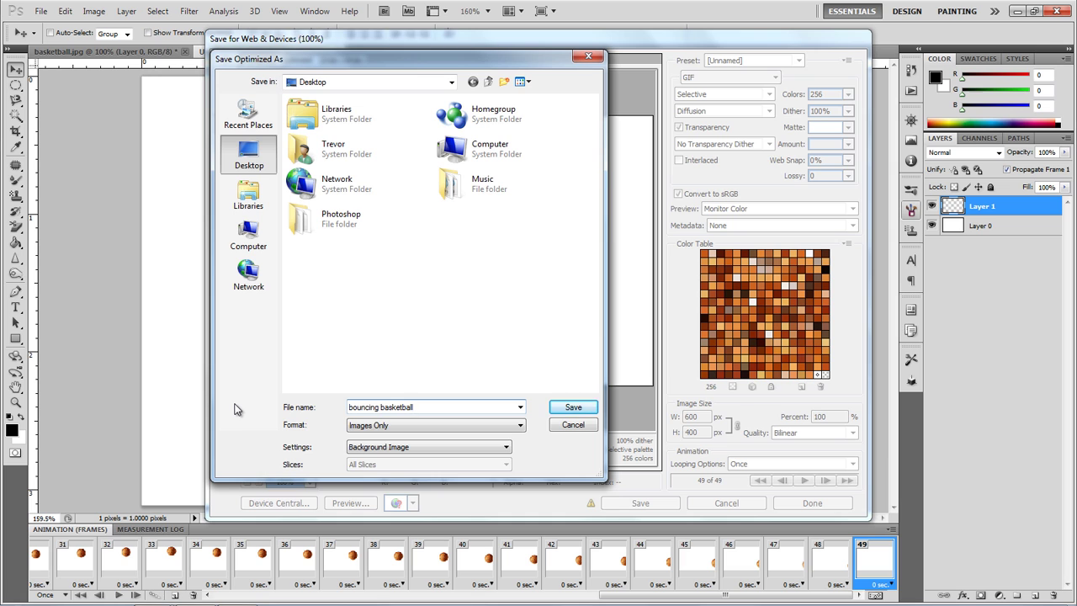
key(Return)
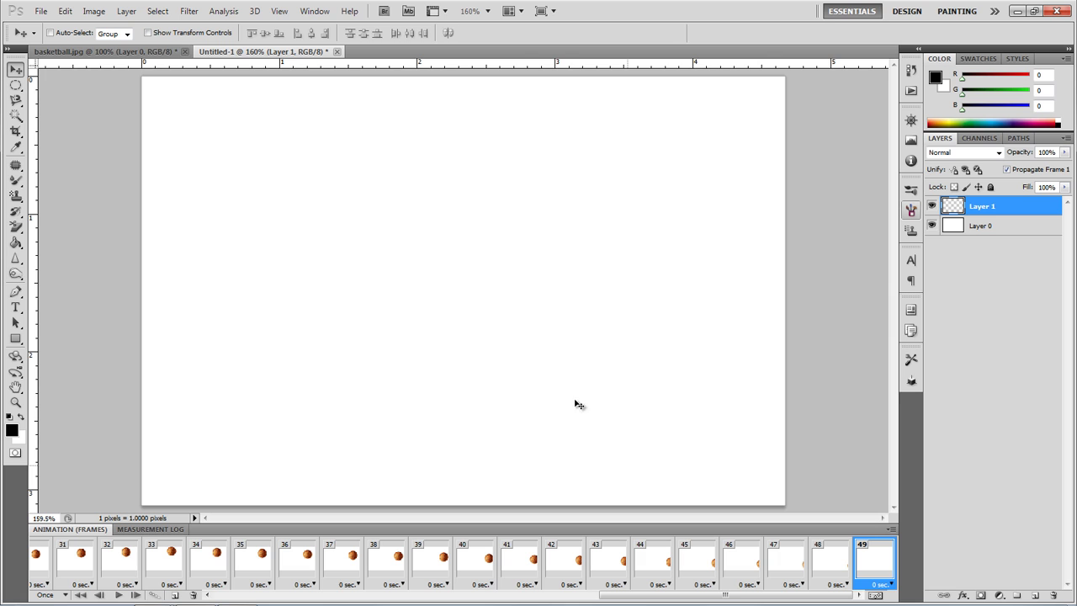
Step: Open the bouncing basketball GIF from the desktop, page through its frames, then close the viewer
click(1016, 11)
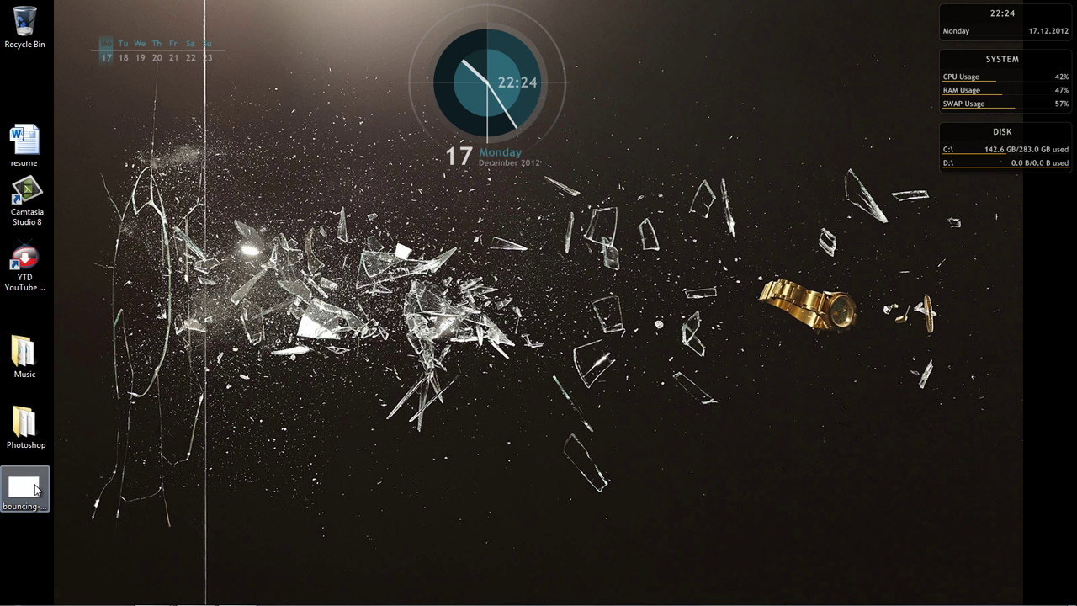
click(29, 483)
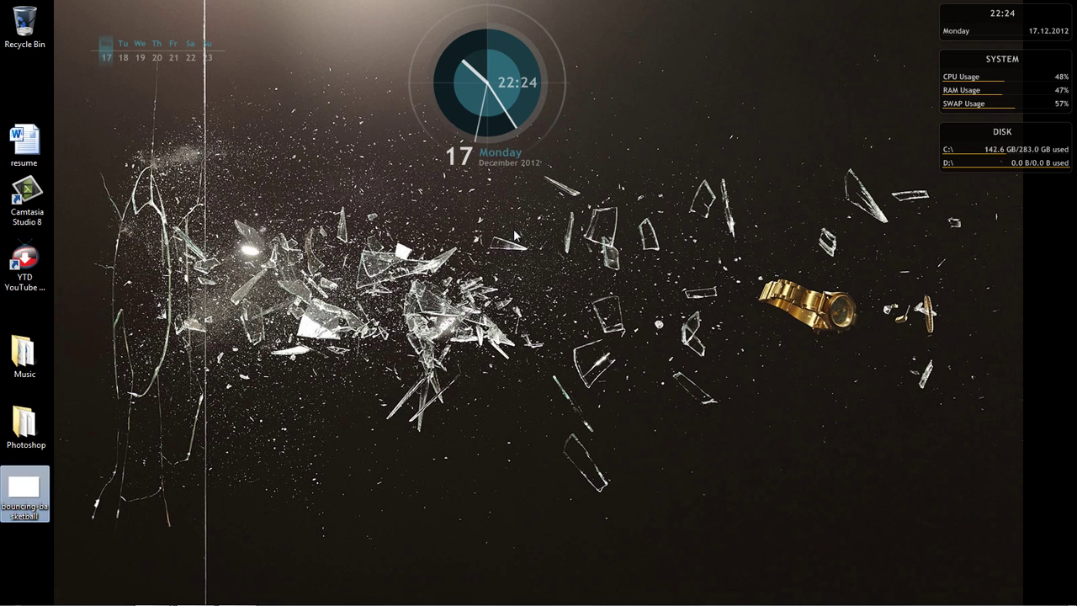
key(Return)
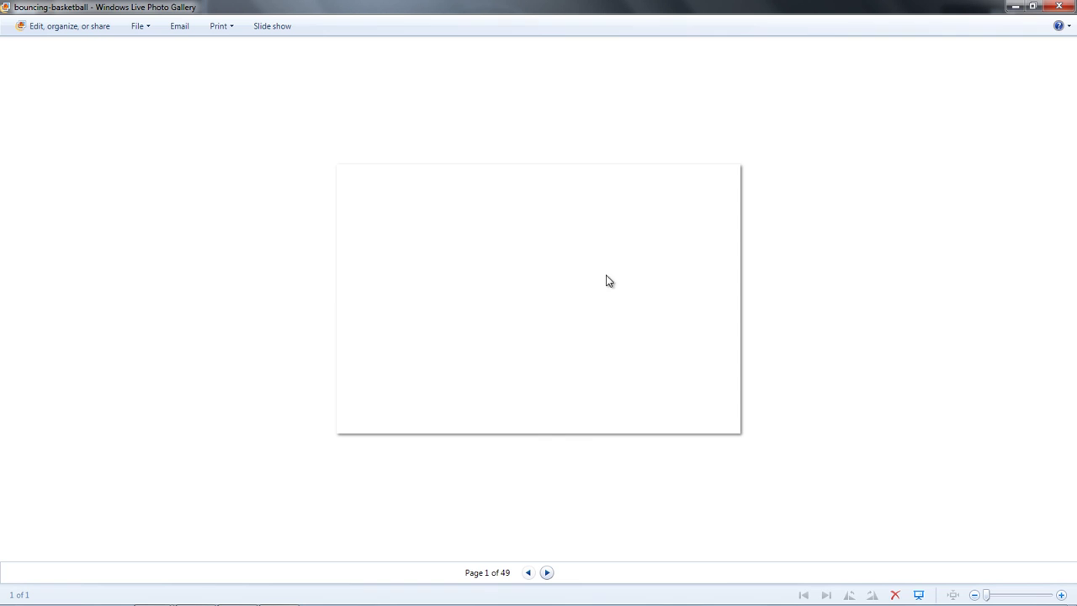
click(547, 573)
click(547, 572)
click(547, 572)
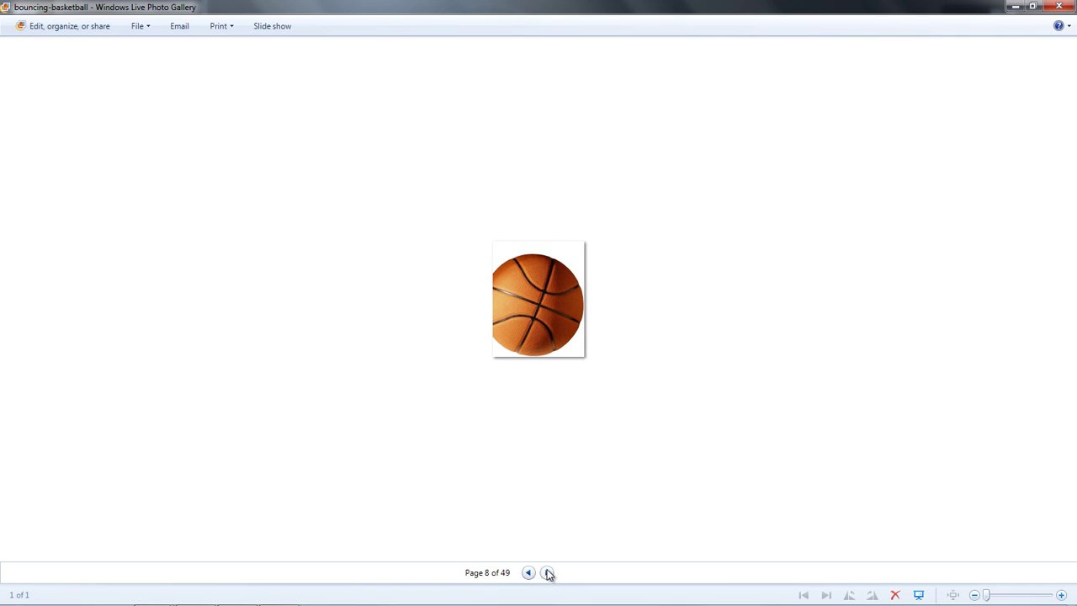
click(1059, 7)
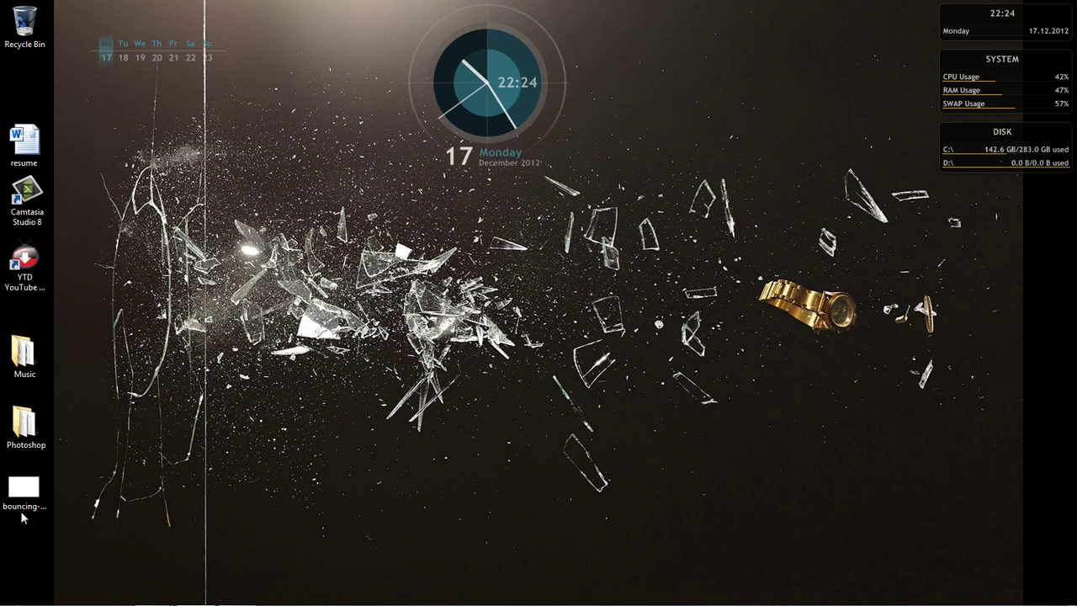
Step: Back in Photoshop, reopen Save for Web & Devices with GIF kept, then cancel it
mouse_move(160, 599)
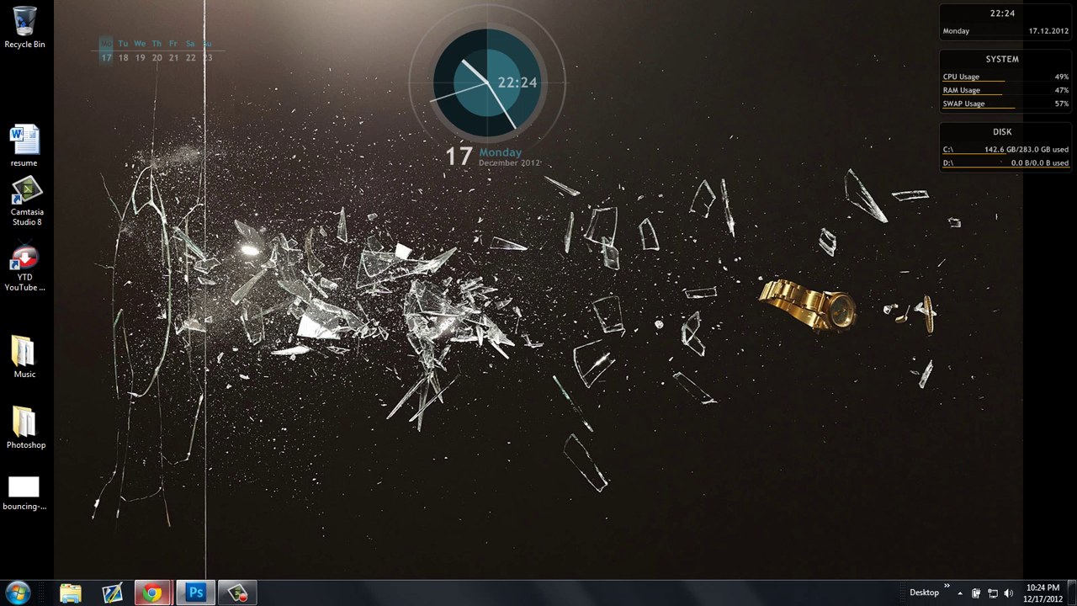
click(199, 594)
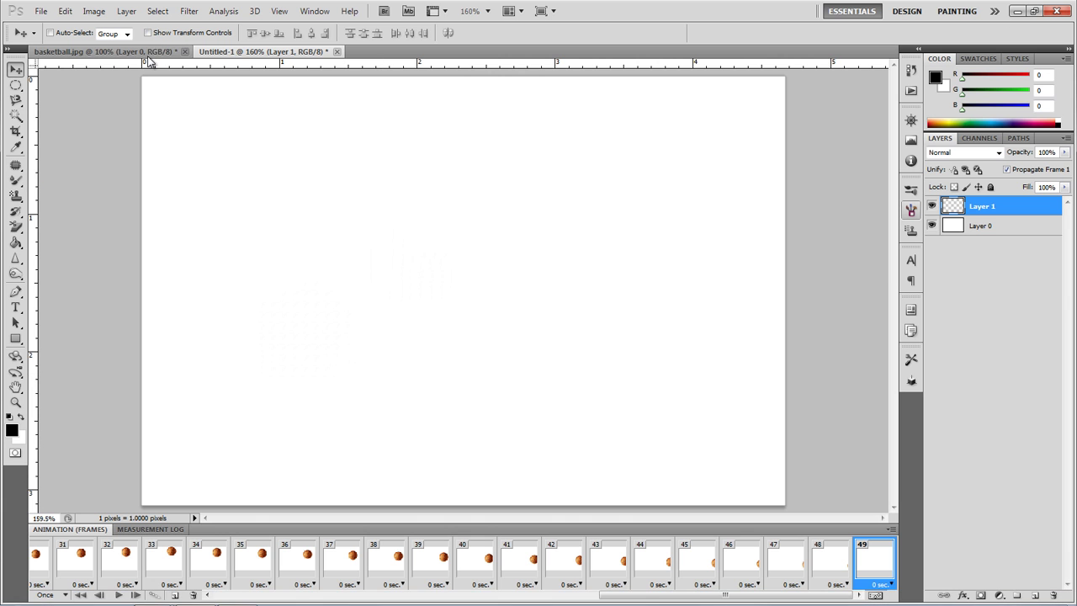
click(35, 13)
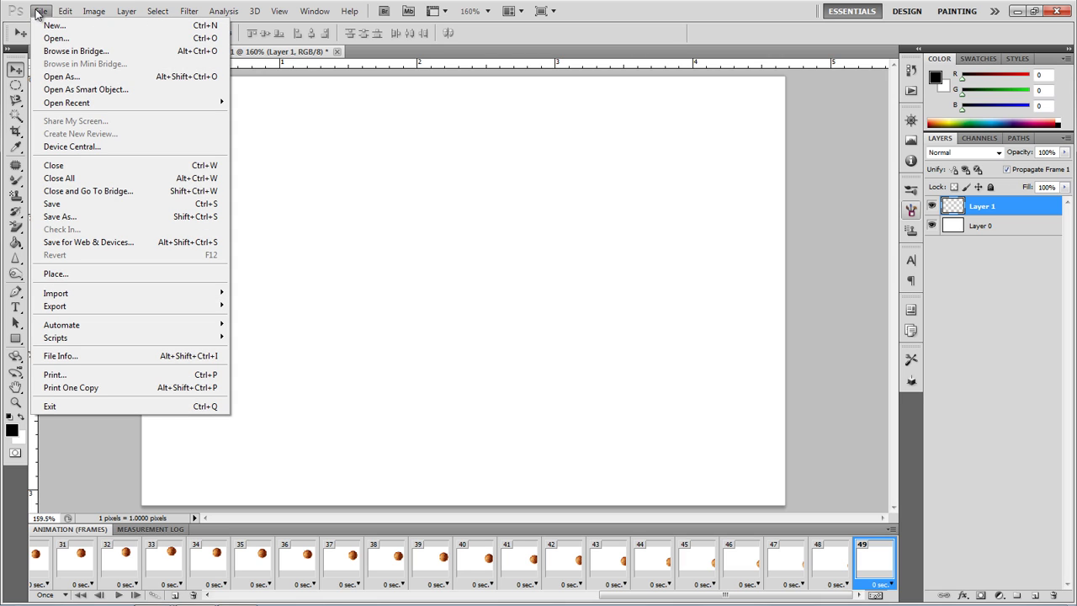
click(101, 242)
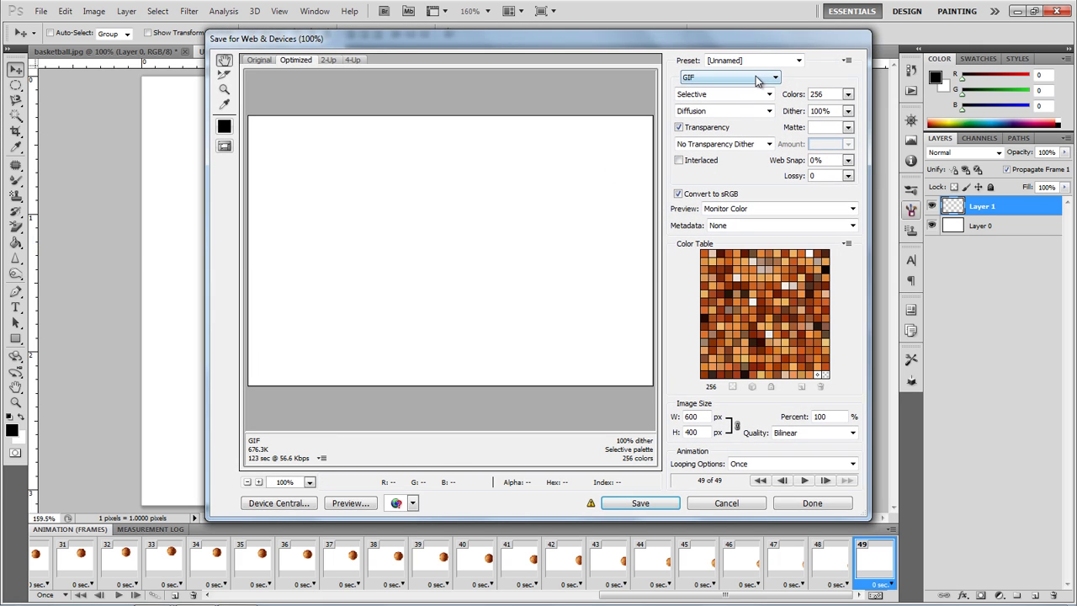
click(755, 77)
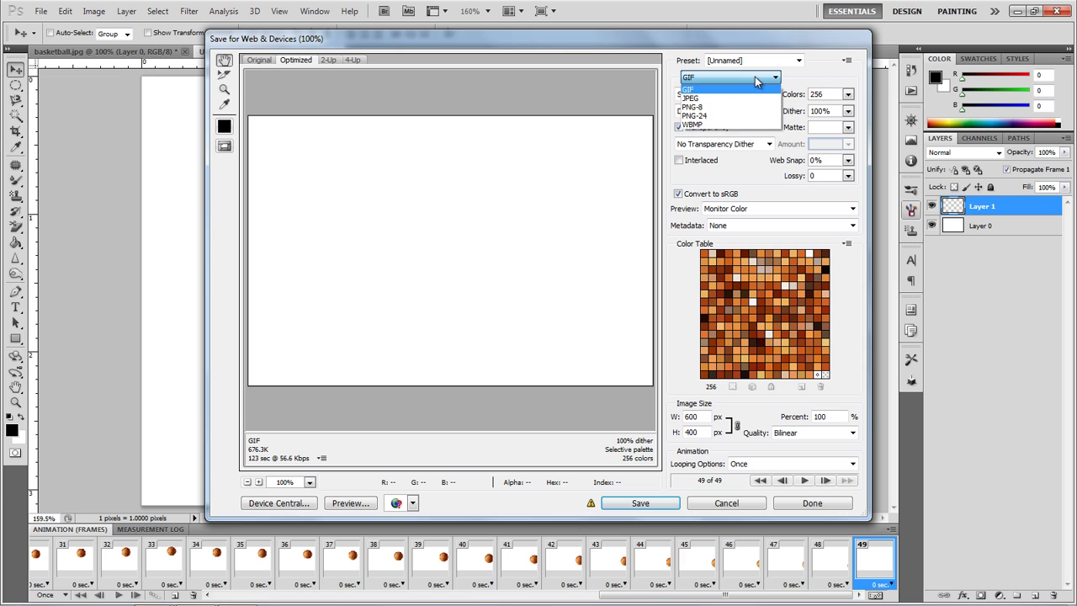
click(755, 76)
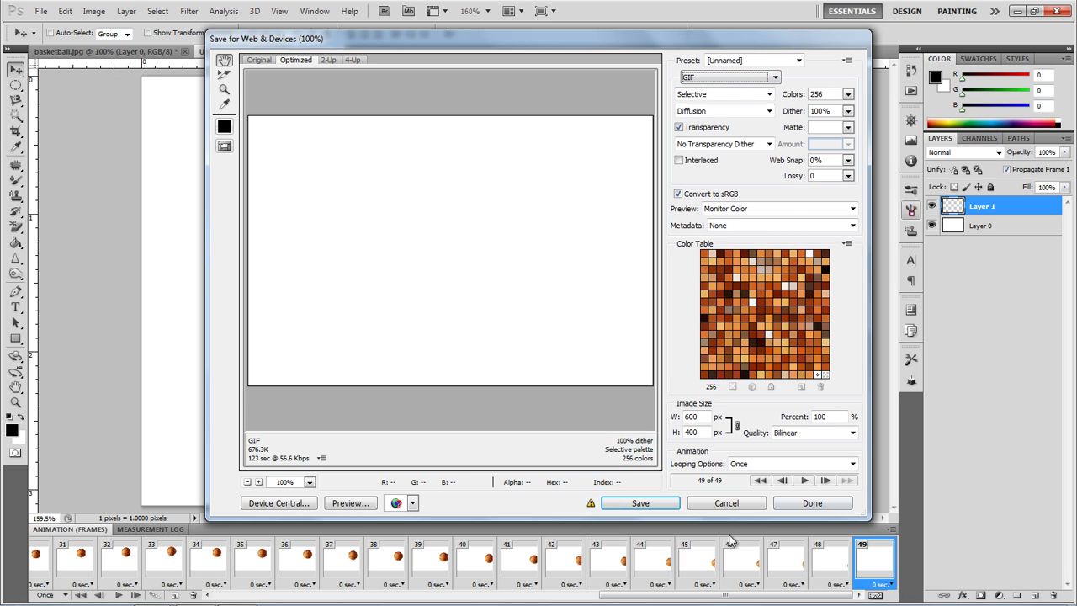
click(748, 504)
click(38, 14)
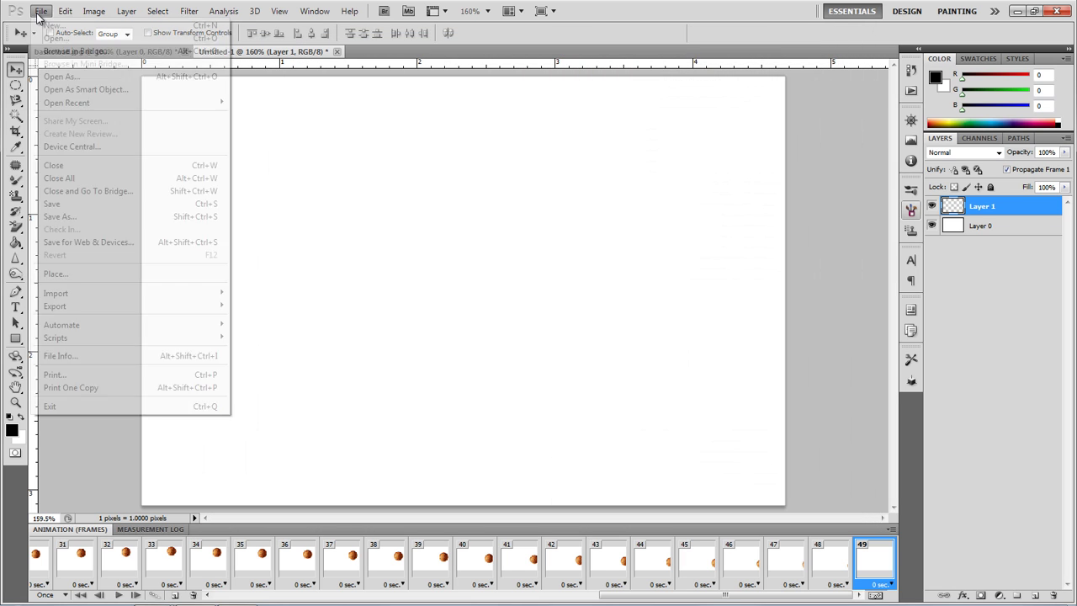
click(126, 217)
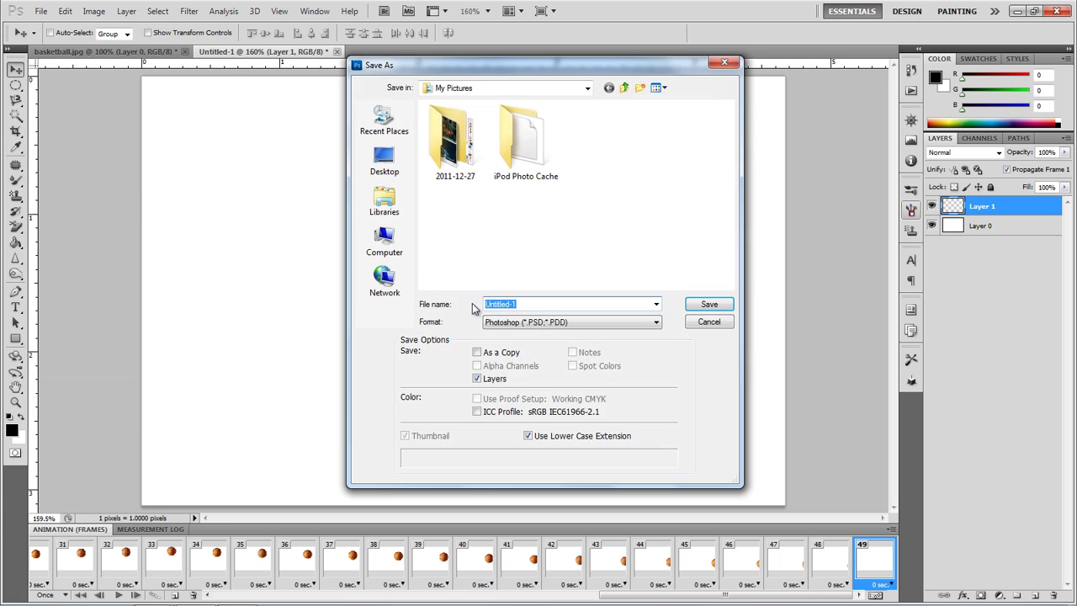
click(535, 322)
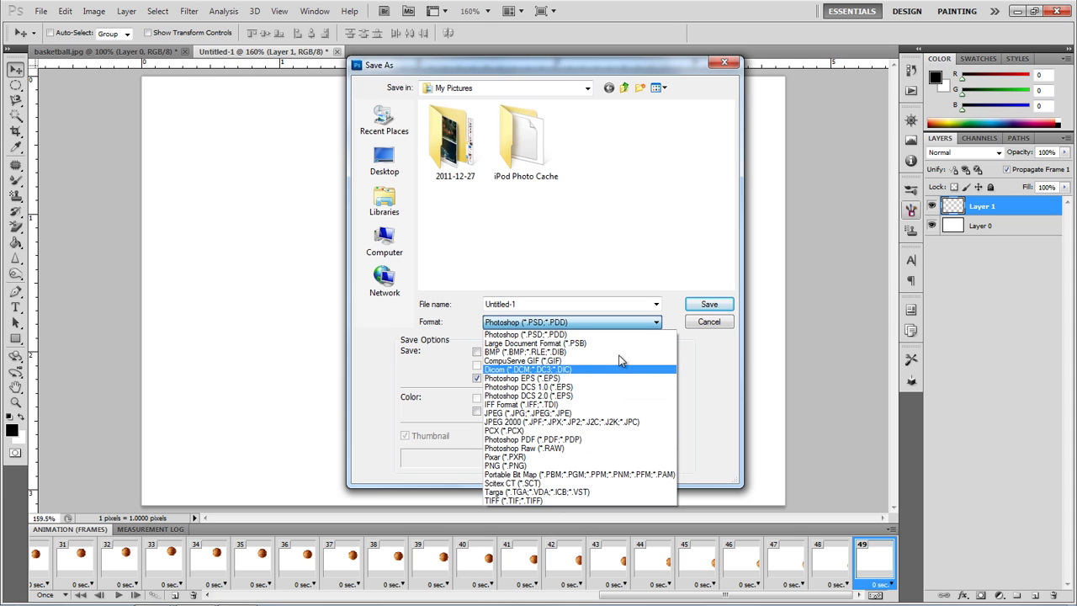
click(693, 329)
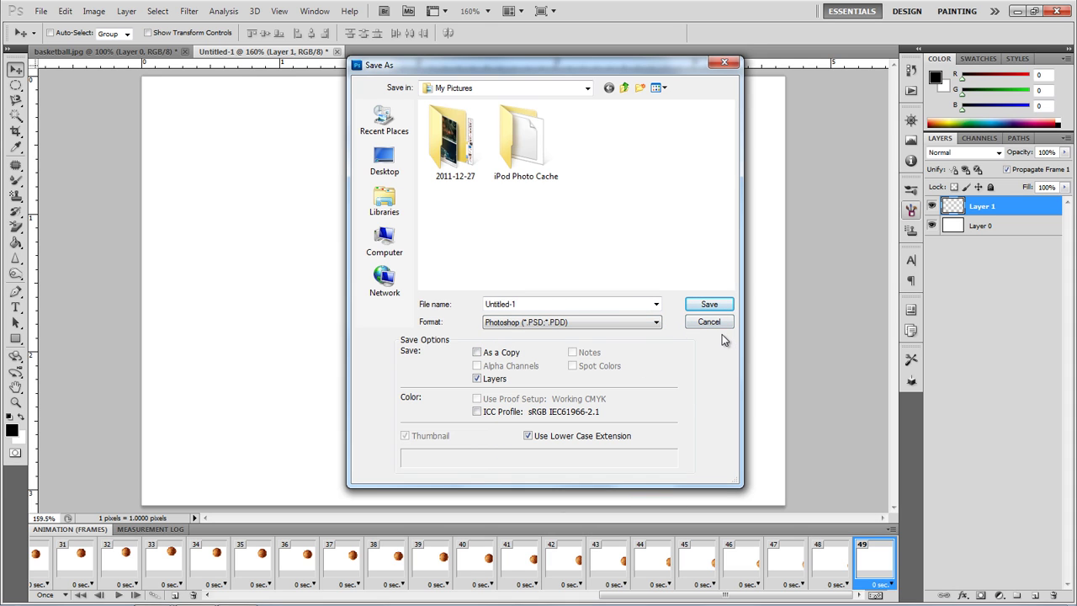
click(708, 322)
click(40, 11)
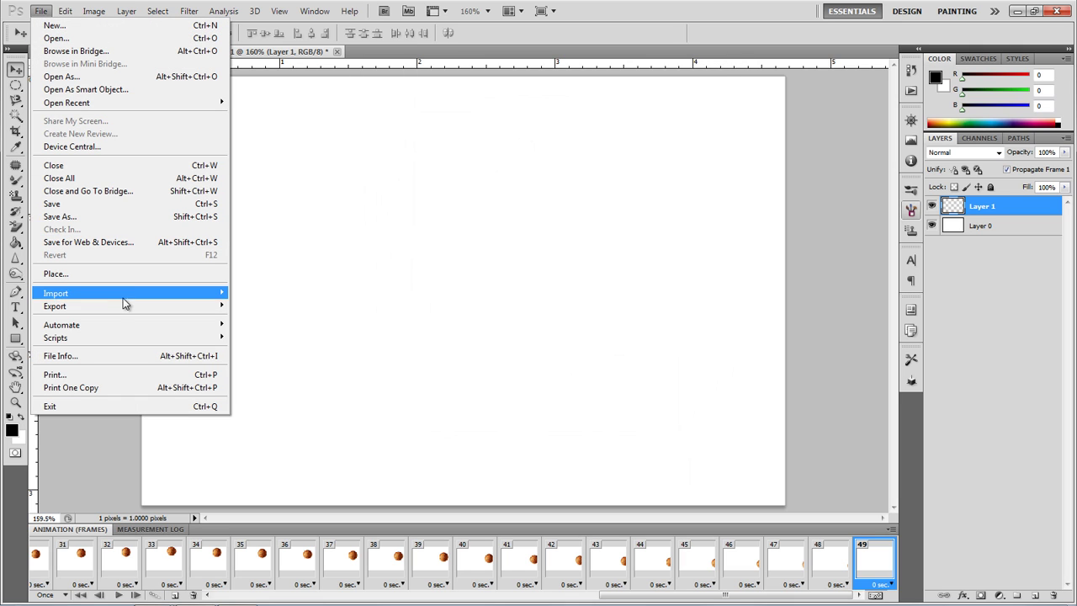
Step: In Render Video, keep QuickTime Movie and set the output folder to the Desktop
mouse_move(132, 308)
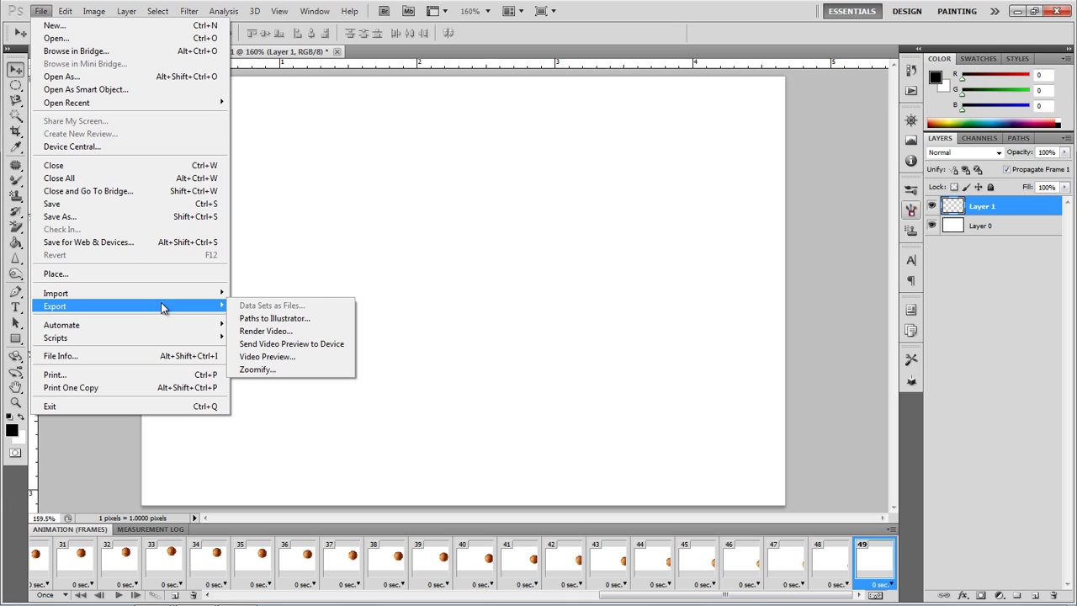
click(256, 332)
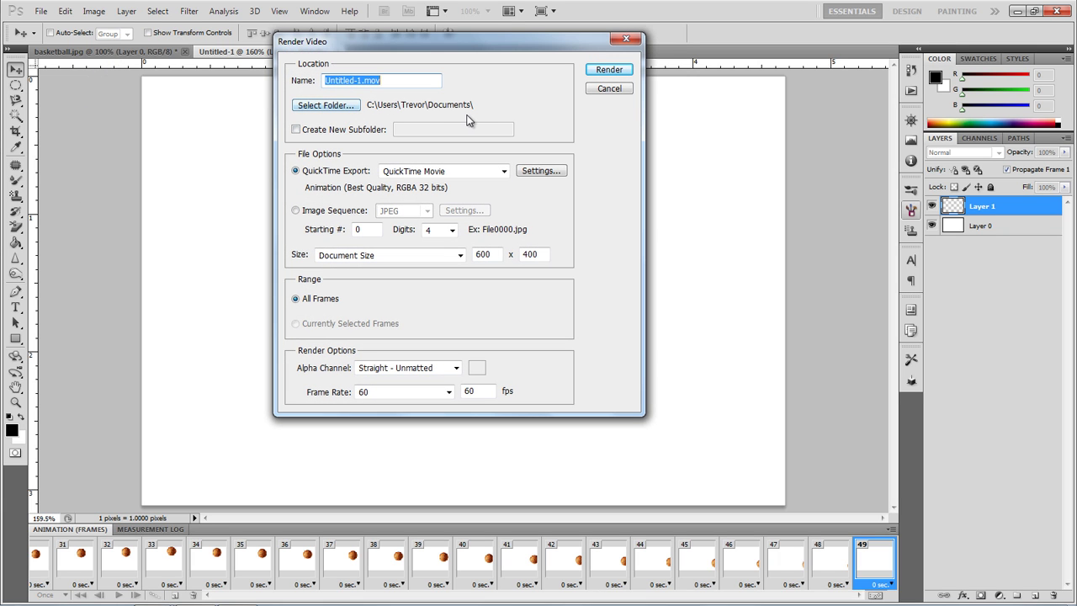
click(431, 172)
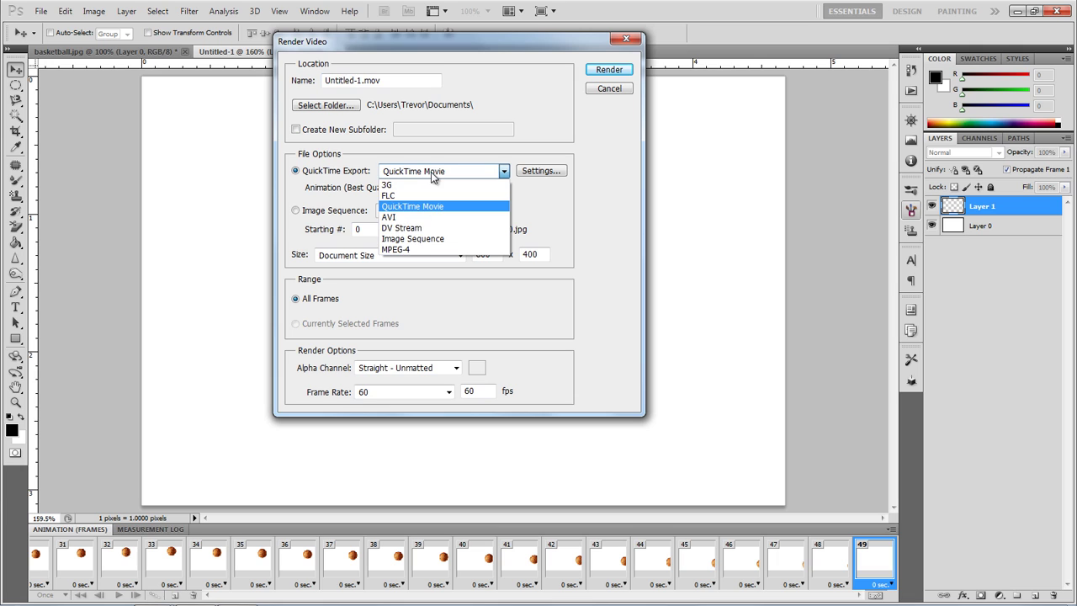
click(388, 206)
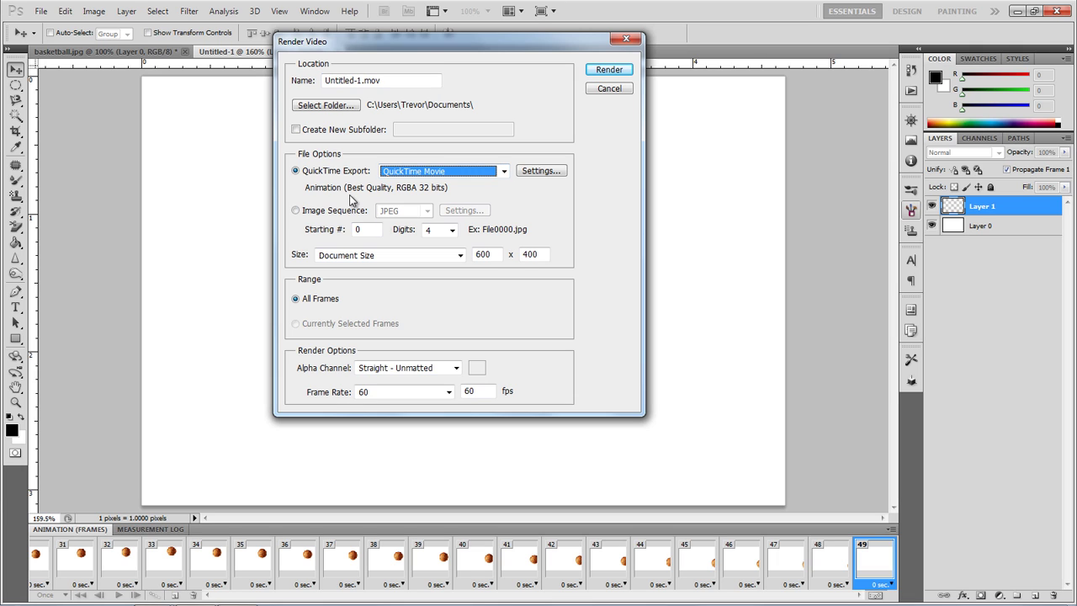
click(339, 108)
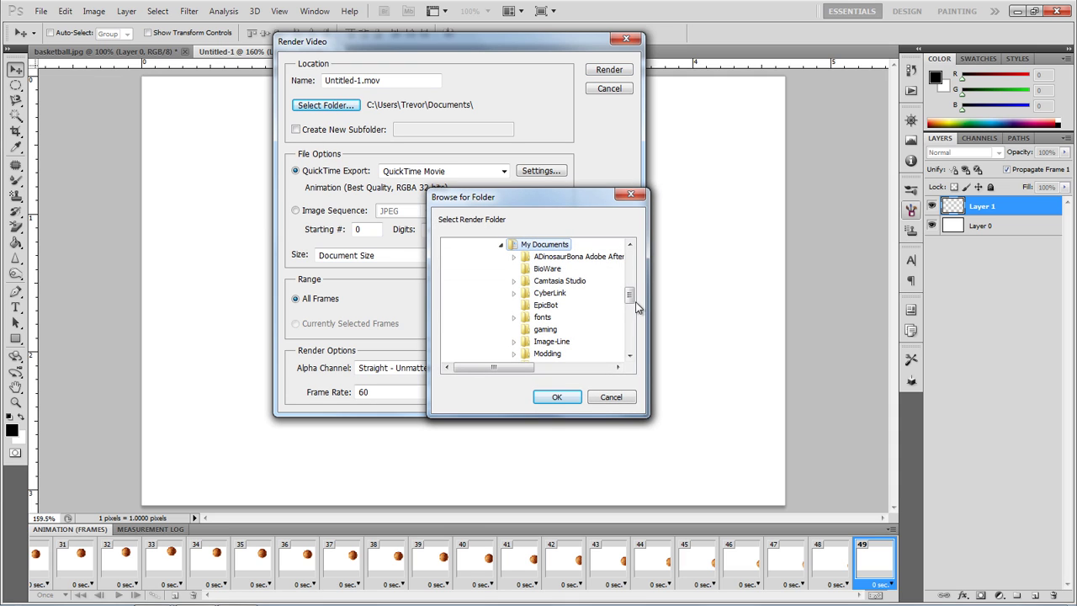
drag(631, 290, 630, 252)
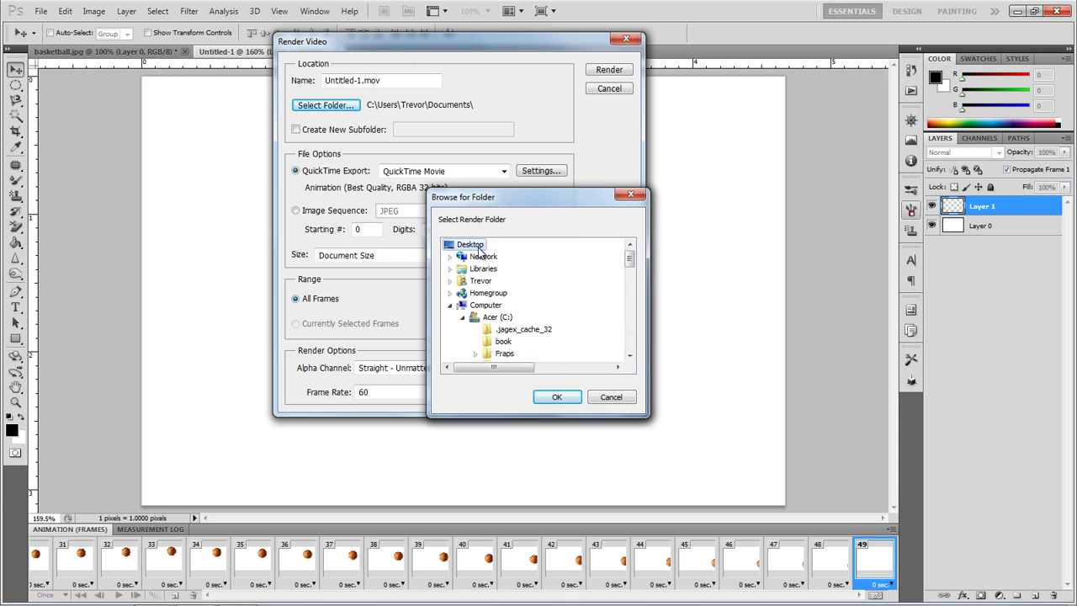
click(558, 397)
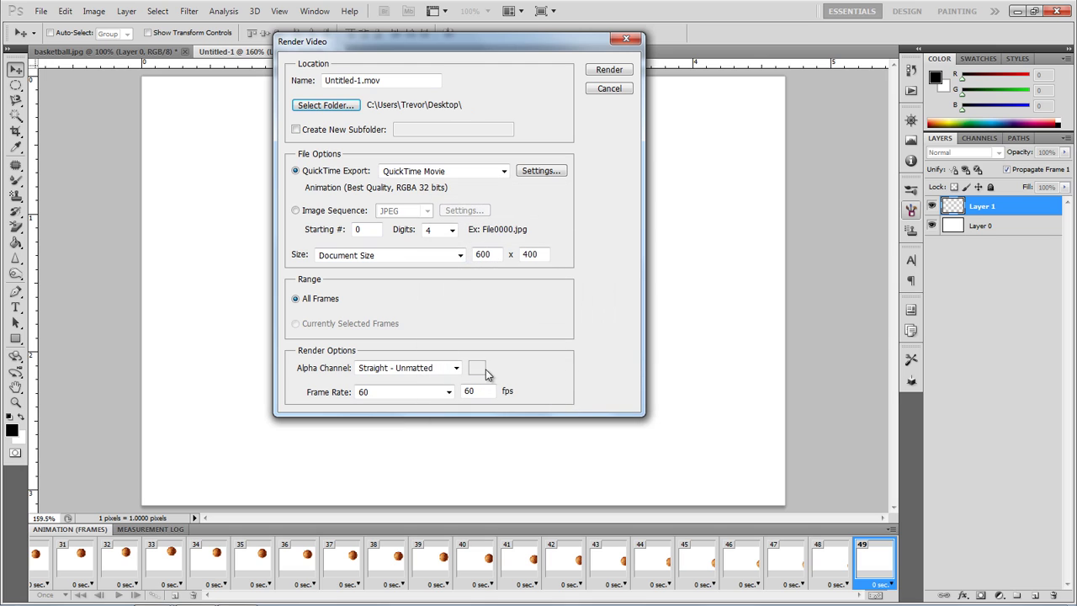
Step: Keep the frame rate at 60 fps and render the movie
click(447, 393)
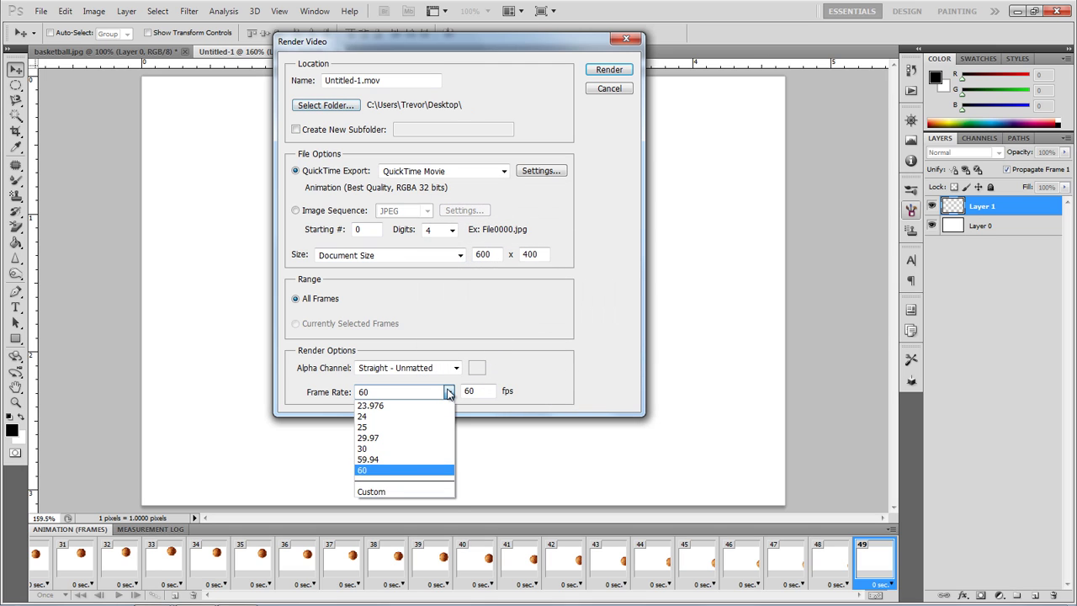
click(447, 393)
click(446, 393)
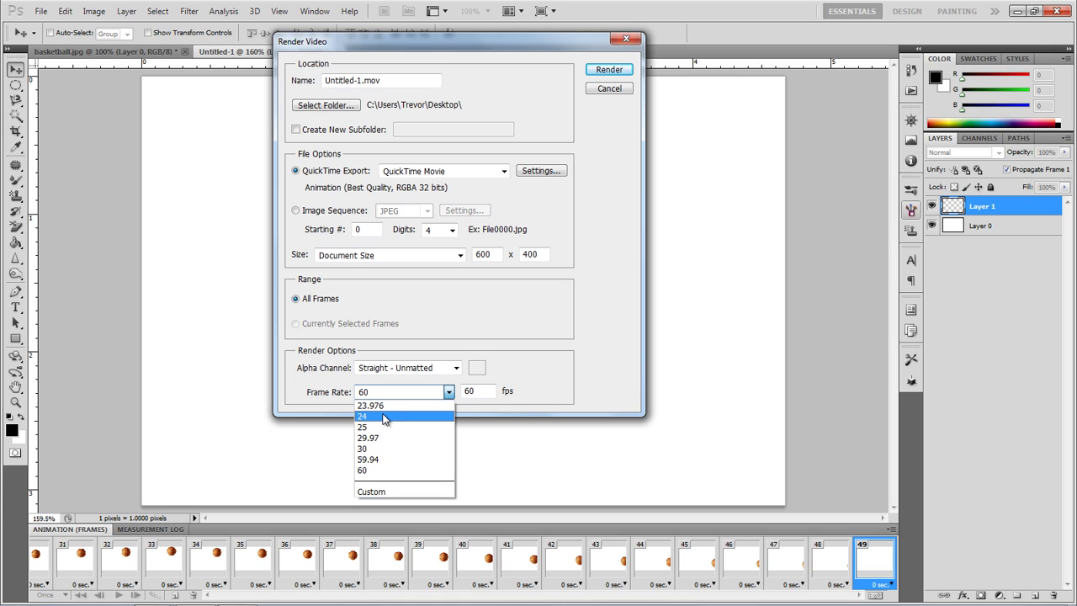
click(448, 392)
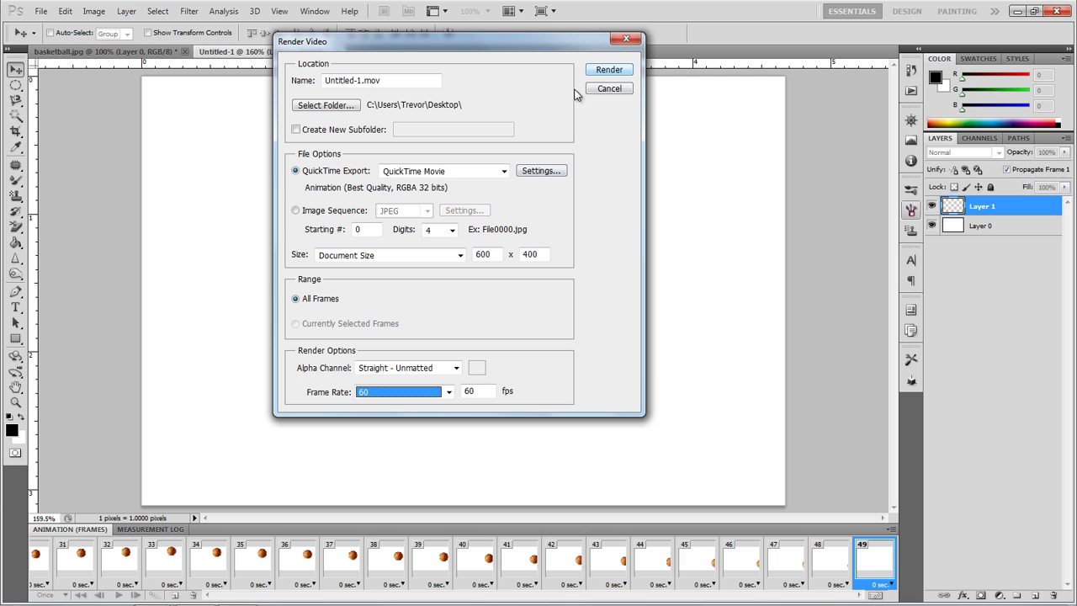
click(614, 74)
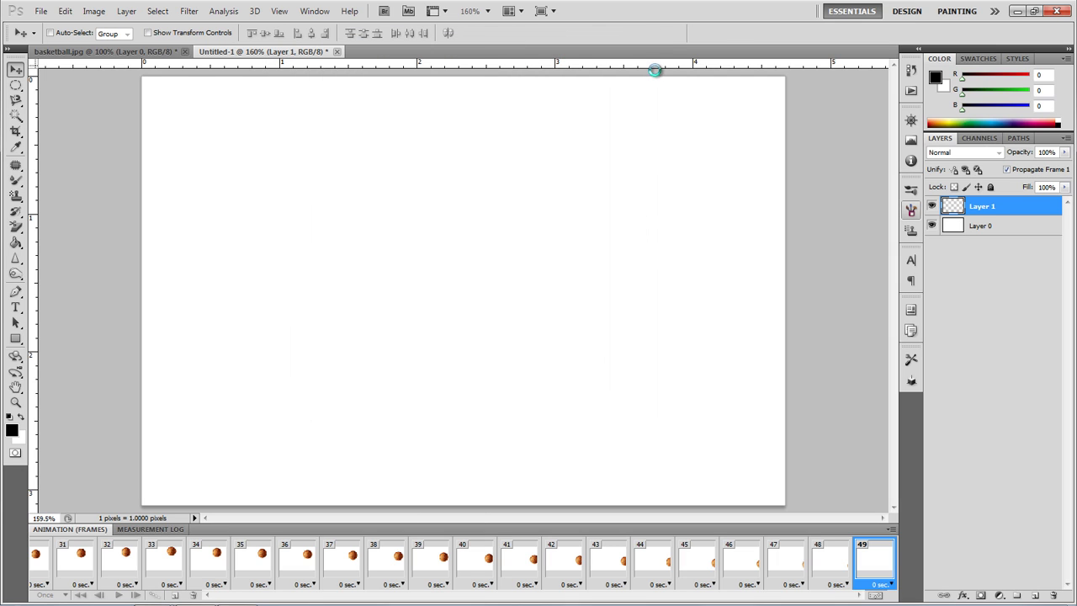
click(1017, 12)
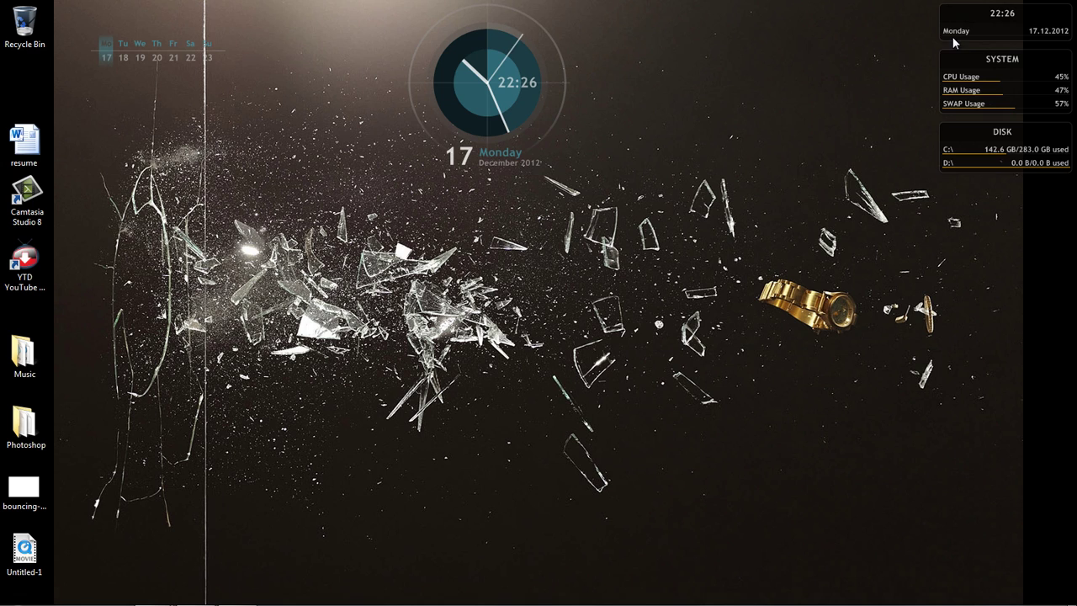
double_click(18, 545)
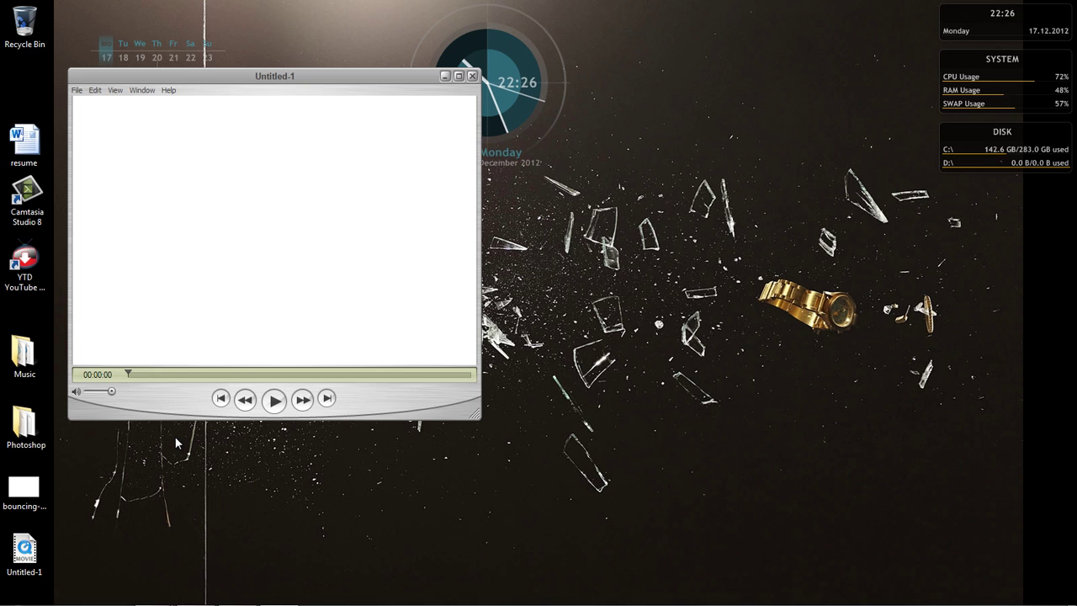
click(274, 400)
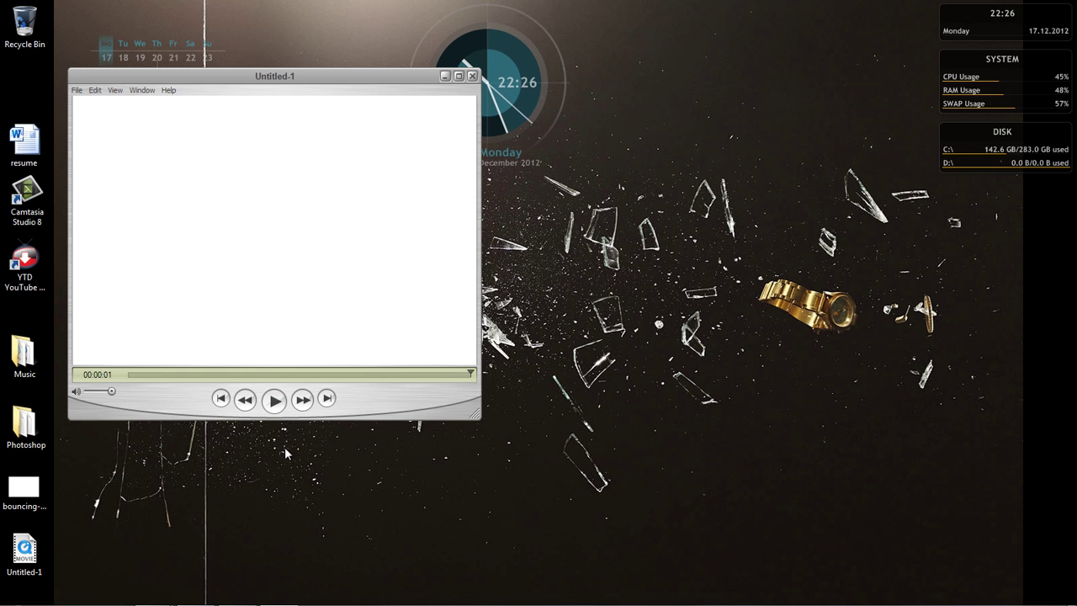
click(471, 76)
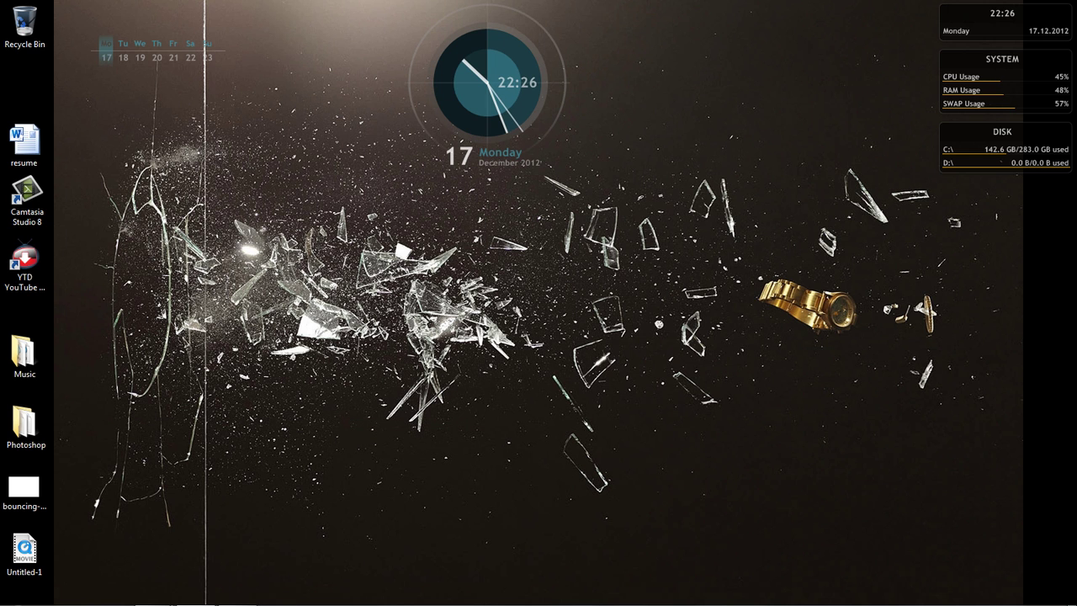
Step: Set frames 2 and 1 to a 0.1-second delay and play the animation
click(195, 592)
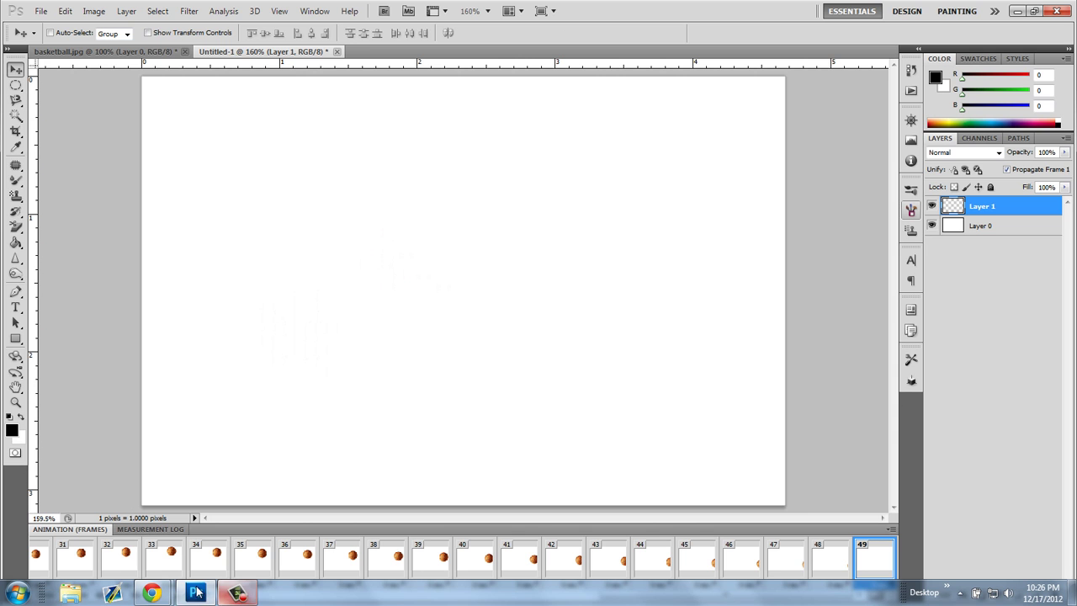
drag(835, 599, 343, 599)
click(101, 584)
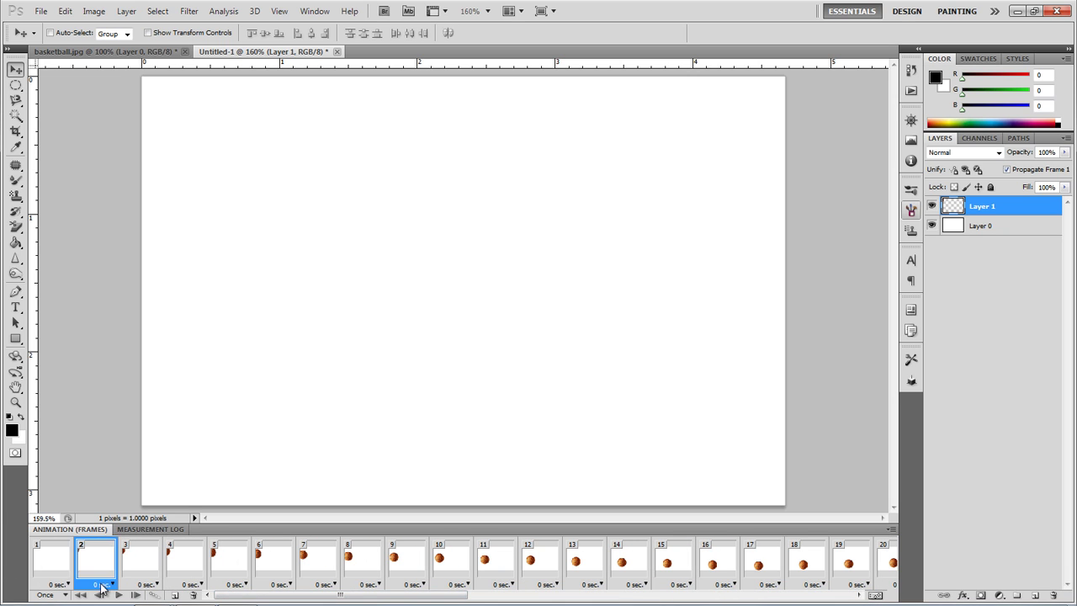
click(131, 439)
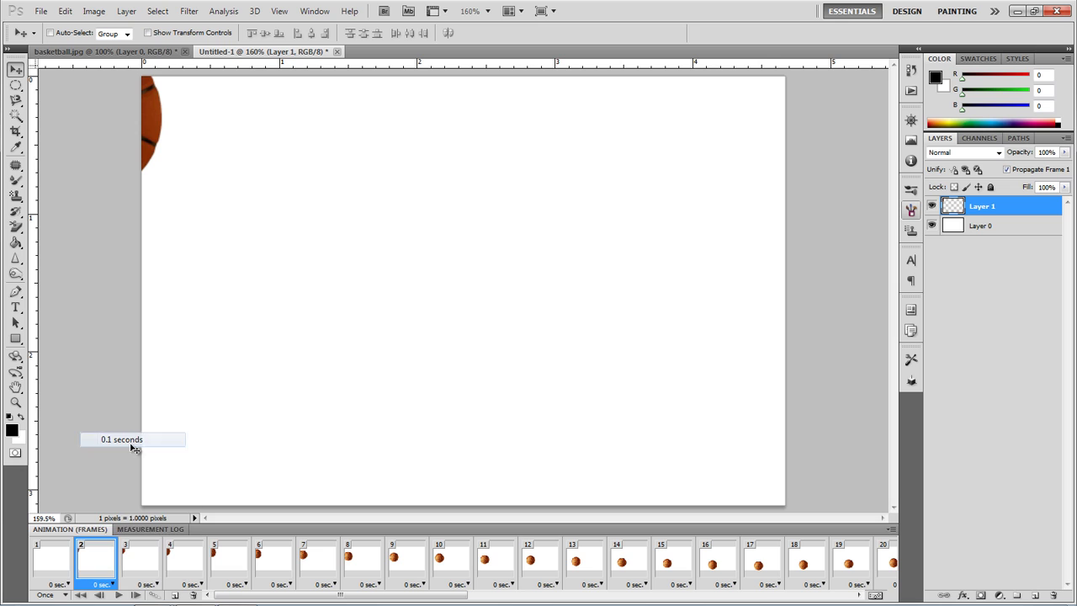
click(57, 584)
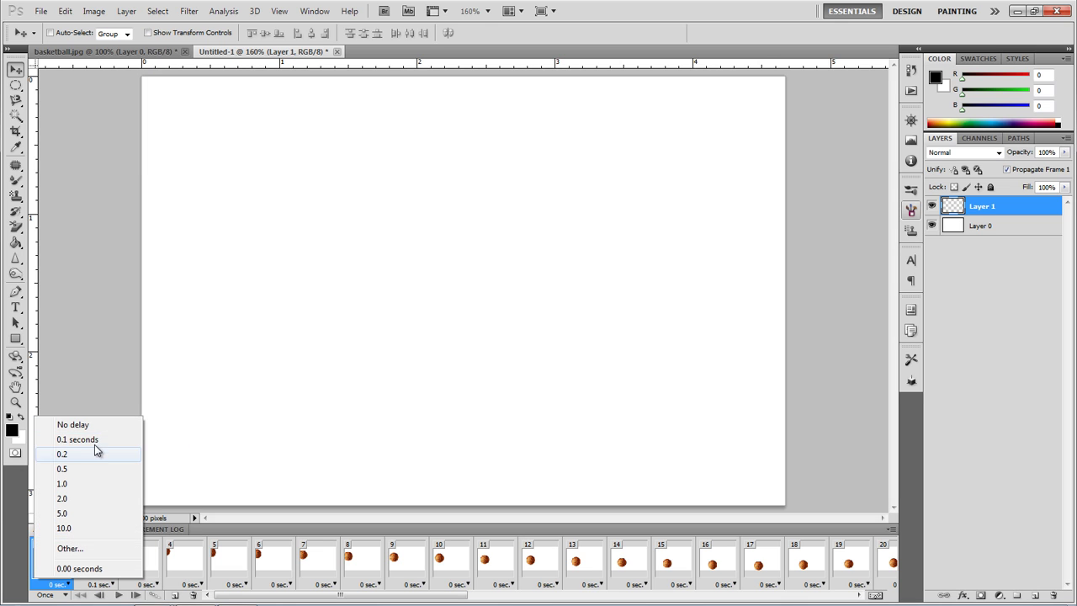
click(97, 439)
click(120, 595)
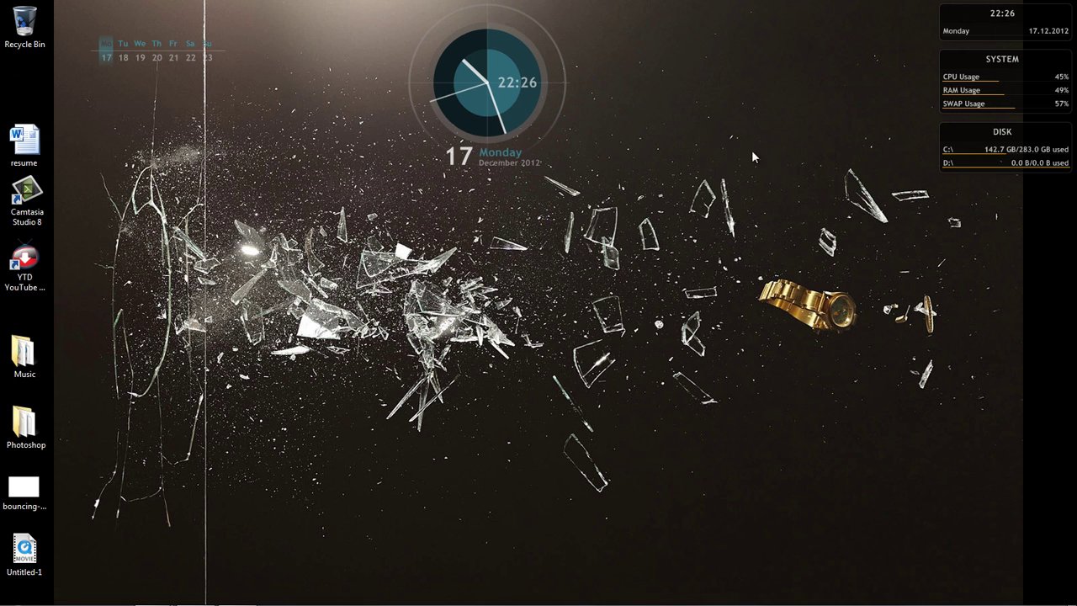
mouse_move(215, 601)
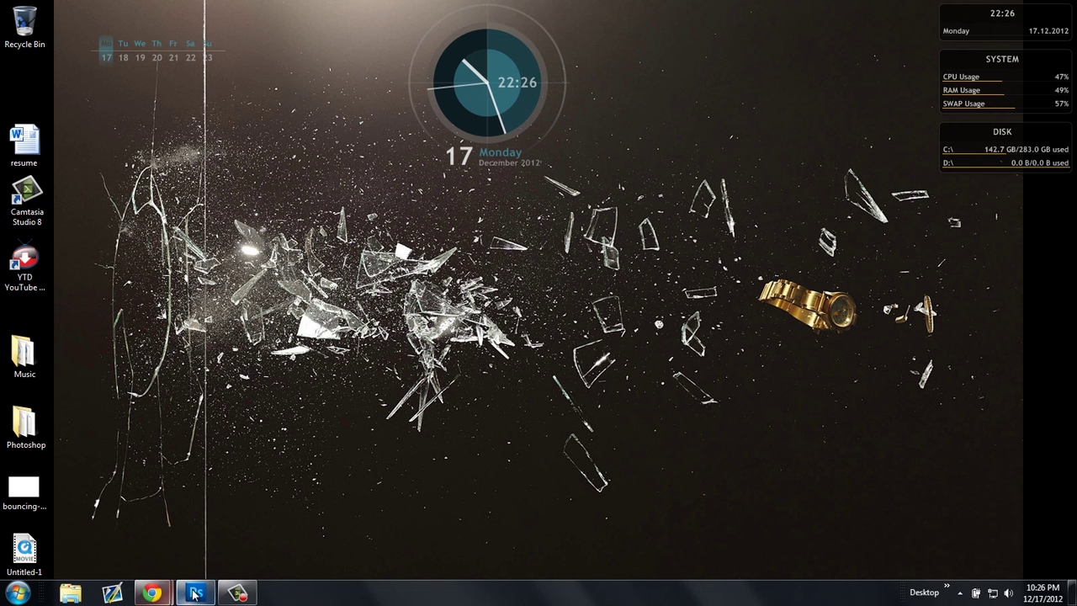